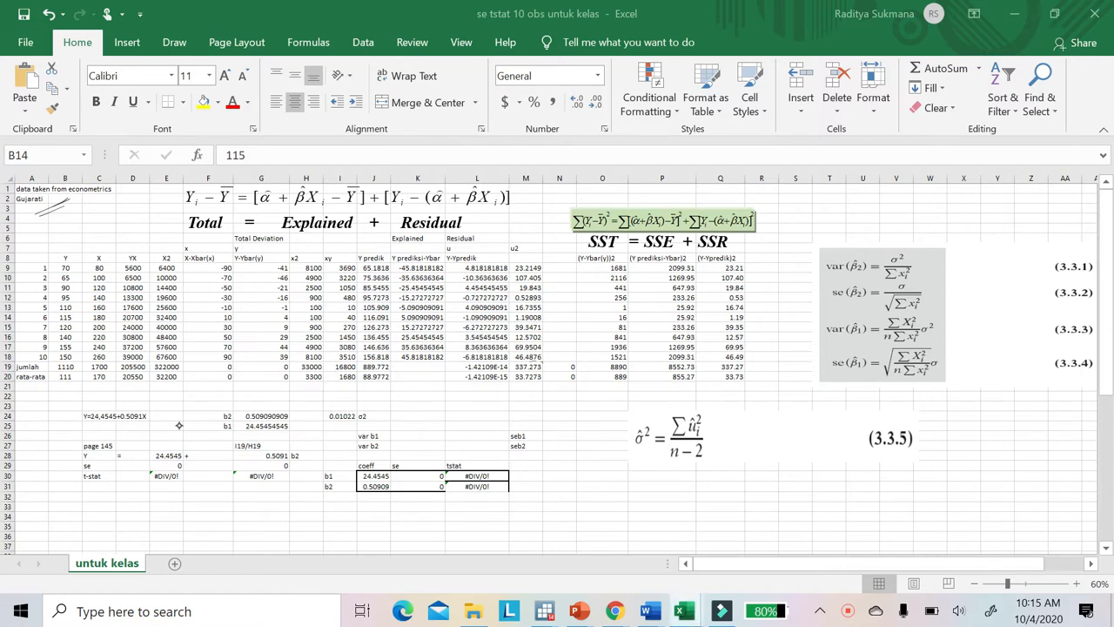
# Step: Draw black ink marks beside the b2 and b1 labels in rows 24 and 25
pyautogui.moveTo(179, 425); pyautogui.dragTo(204, 425)
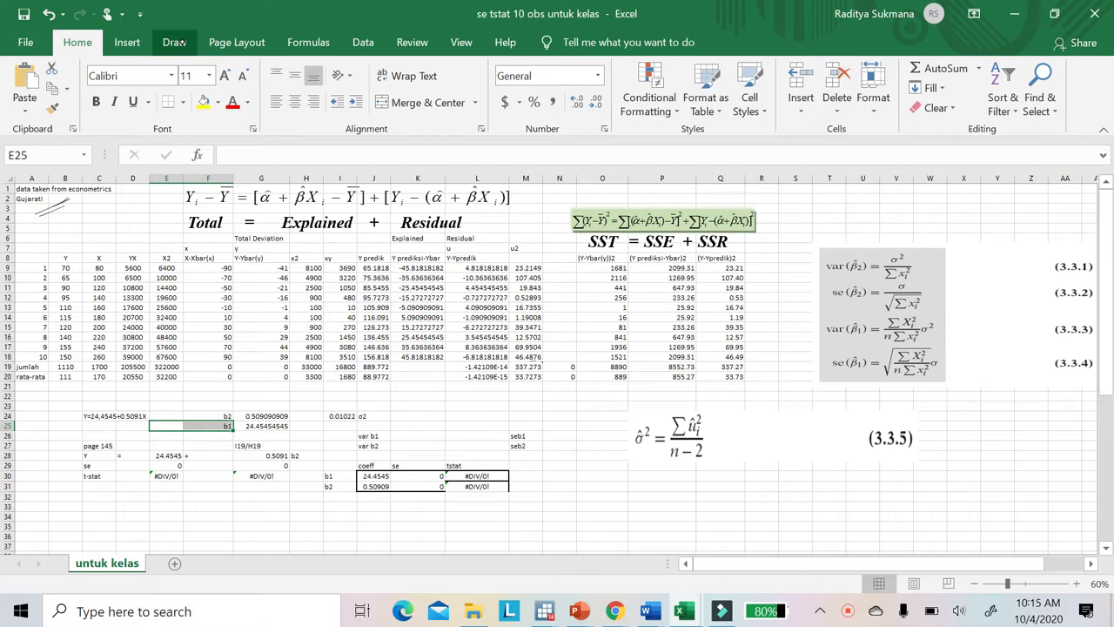
pyautogui.click(175, 42)
pyautogui.click(197, 73)
pyautogui.moveTo(193, 426); pyautogui.dragTo(207, 427)
pyautogui.moveTo(191, 414); pyautogui.dragTo(209, 416)
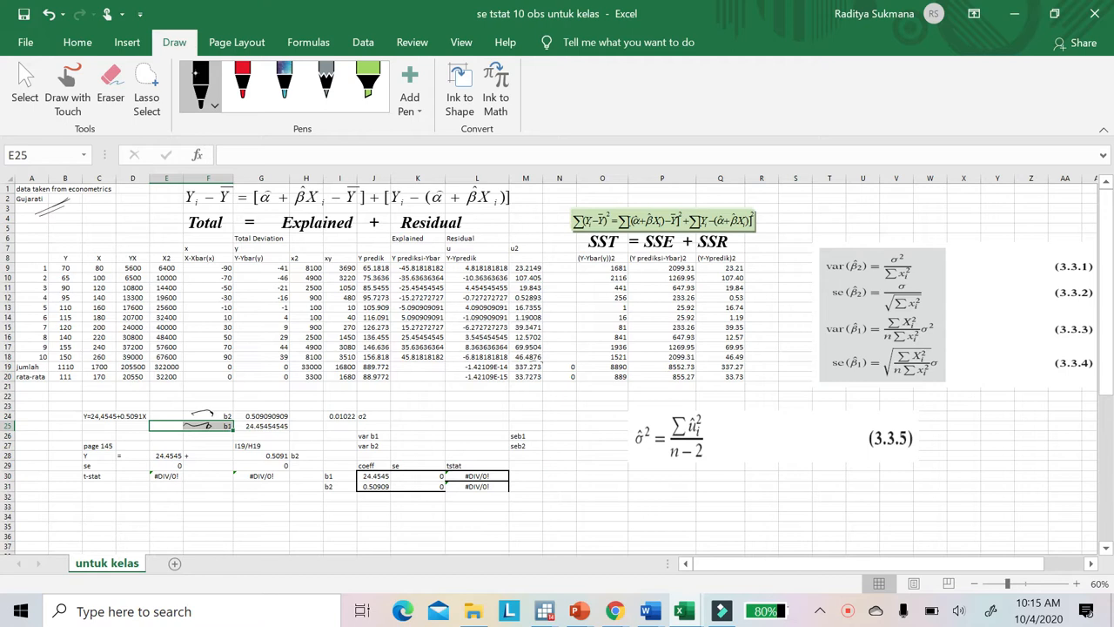
# Step: Inspect the formulas for b2 in G24 and b1 in G25, and the xy and x2 sums in I19 and H19
pyautogui.click(25, 80)
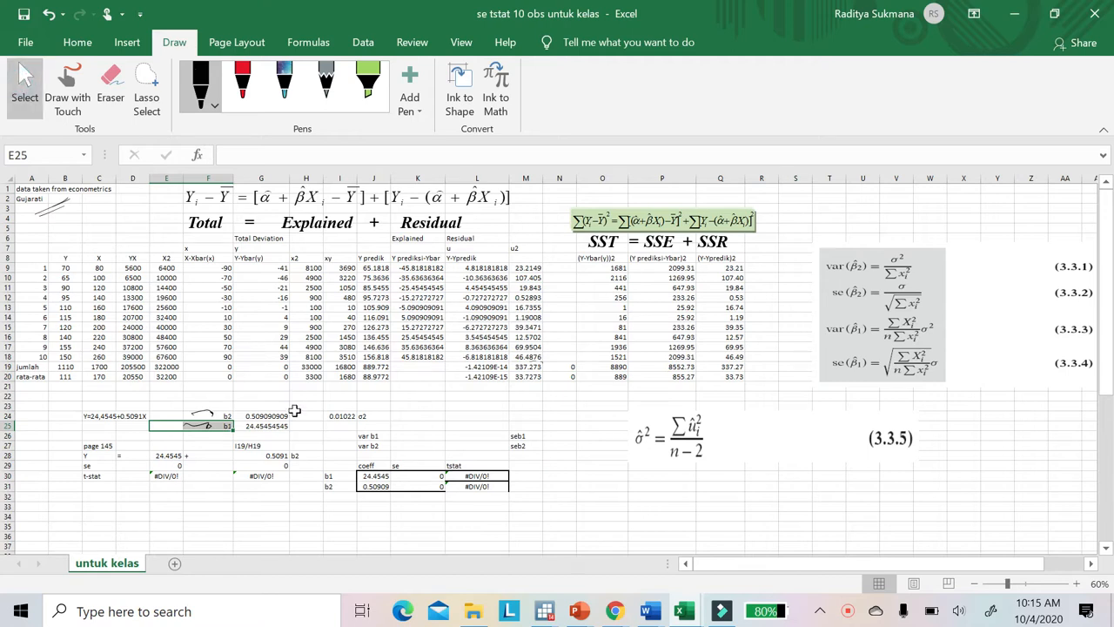
pyautogui.click(268, 416)
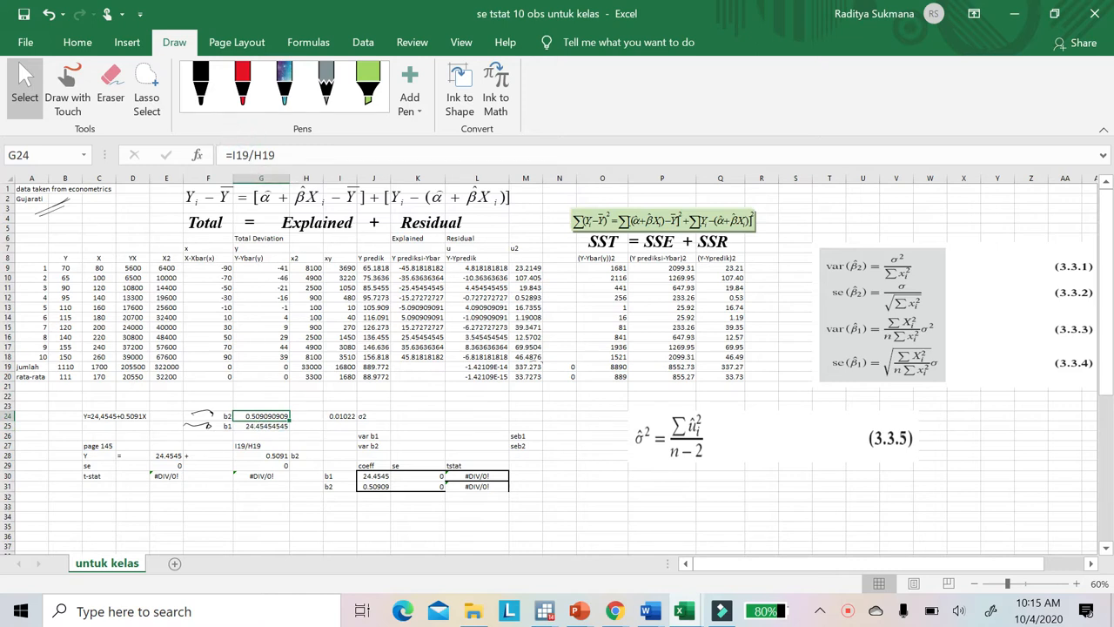
pyautogui.click(347, 369)
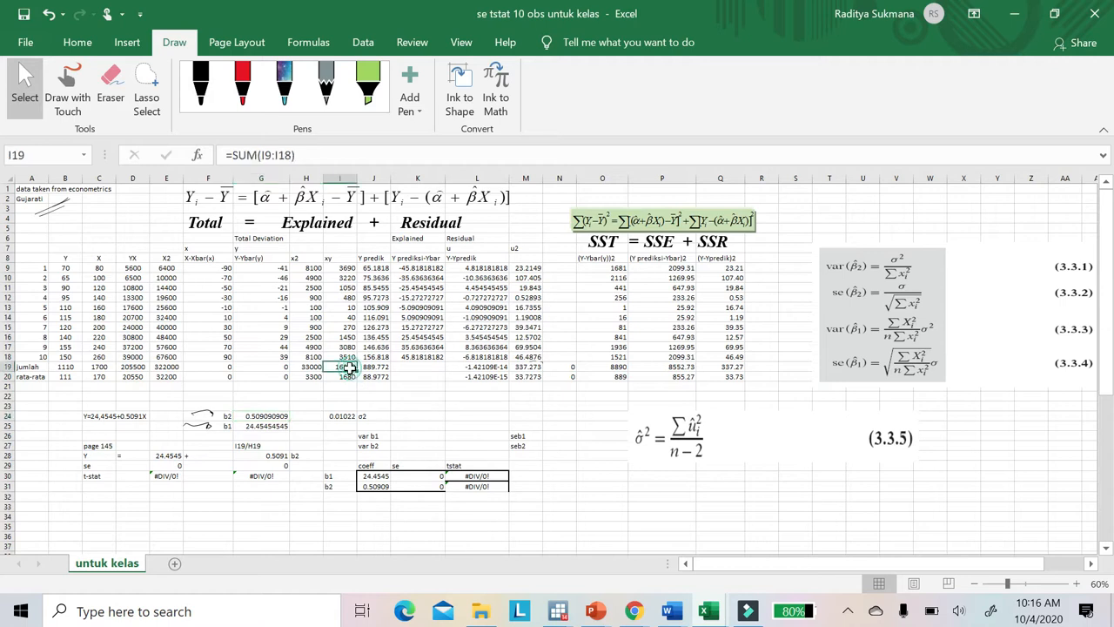
pyautogui.click(307, 370)
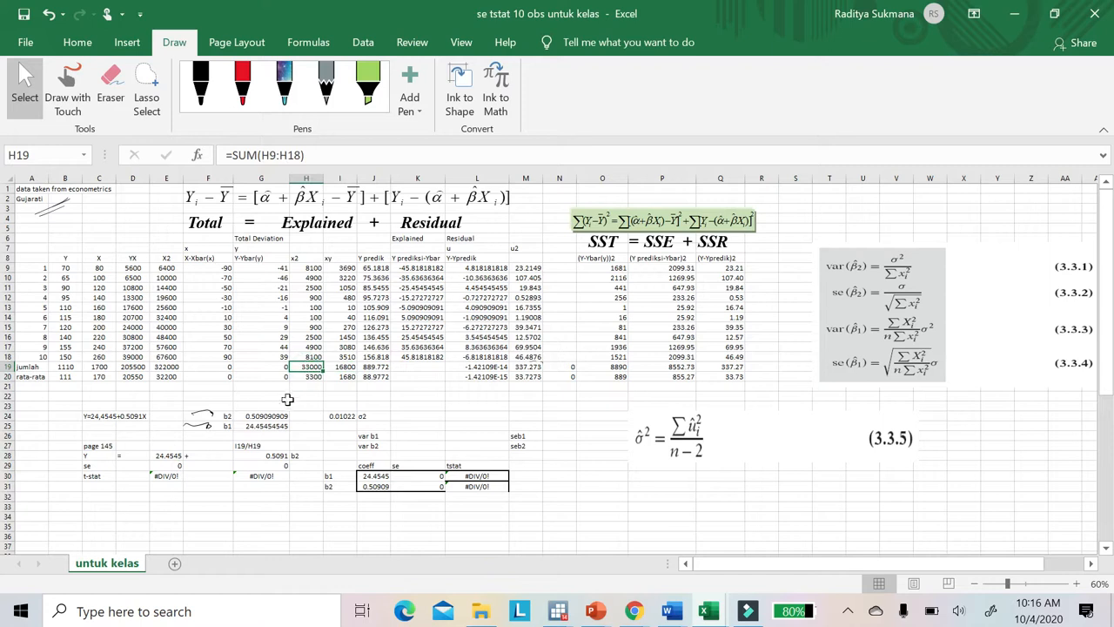
pyautogui.click(277, 417)
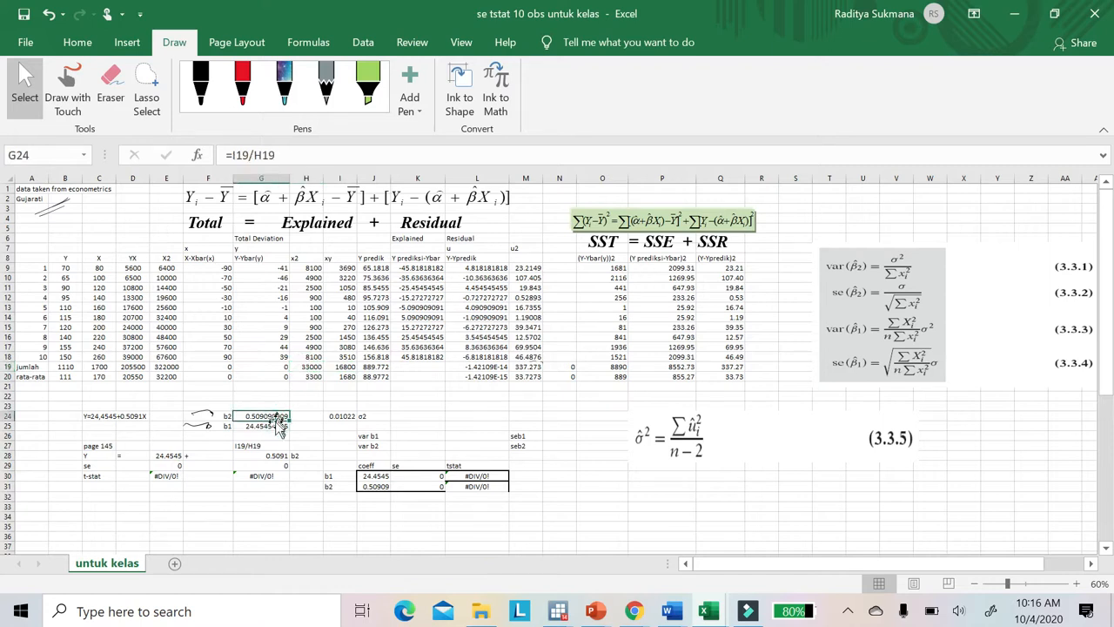
pyautogui.click(272, 427)
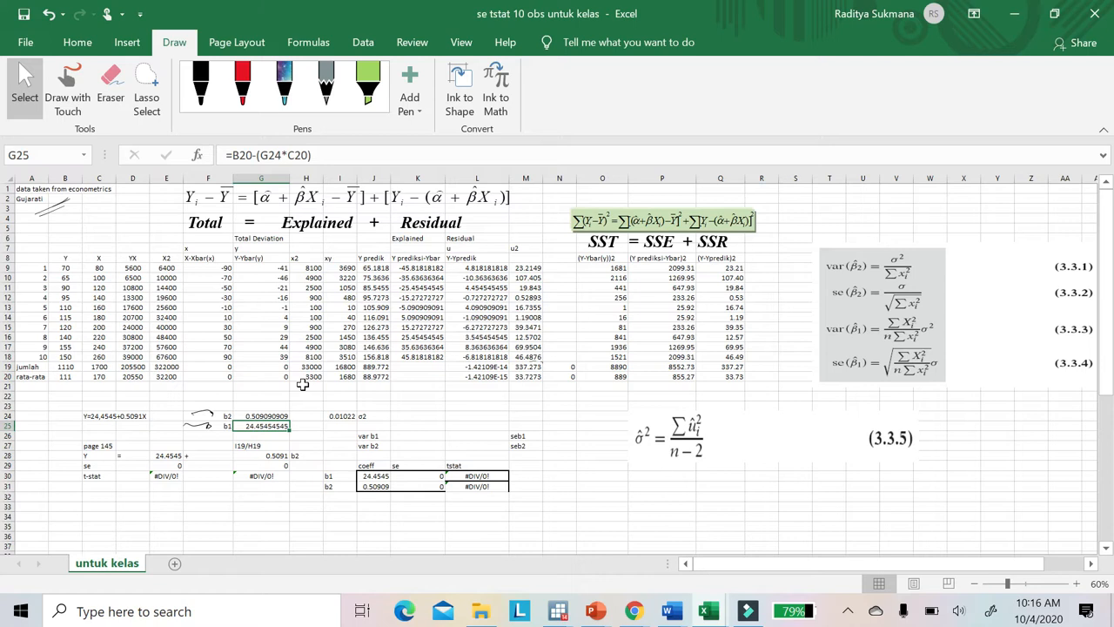
# Step: Handwrite Y = a + bX below the regression rows, circle a and b, and label the terms b1, b2 and X underneath
pyautogui.click(201, 82)
pyautogui.moveTo(91, 492)
pyautogui.mouseDown()
pyautogui.moveTo(103, 509)
pyautogui.moveTo(90, 528)
pyautogui.moveTo(129, 512)
pyautogui.mouseUp()
pyautogui.moveTo(115, 521); pyautogui.dragTo(178, 514)
pyautogui.moveTo(172, 505)
pyautogui.mouseDown()
pyautogui.moveTo(171, 526)
pyautogui.moveTo(249, 515)
pyautogui.moveTo(232, 526)
pyautogui.mouseUp()
pyautogui.moveTo(150, 488)
pyautogui.mouseDown()
pyautogui.moveTo(139, 528)
pyautogui.moveTo(152, 488)
pyautogui.mouseUp()
pyautogui.moveTo(213, 489)
pyautogui.mouseDown()
pyautogui.moveTo(200, 526)
pyautogui.moveTo(214, 490)
pyautogui.mouseUp()
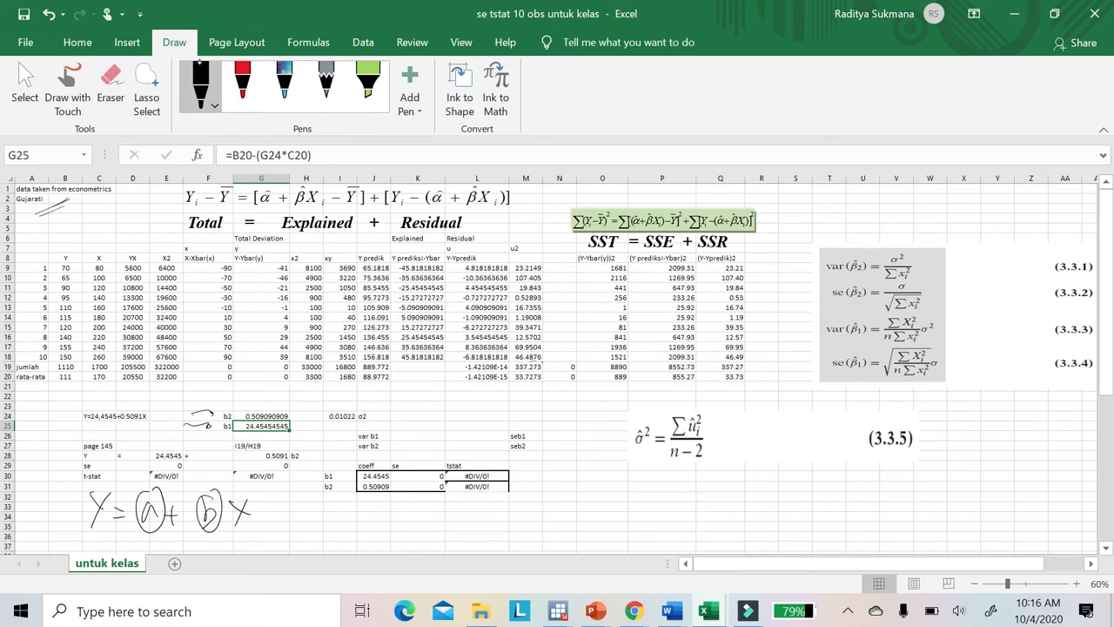
pyautogui.moveTo(138, 527)
pyautogui.mouseDown()
pyautogui.moveTo(139, 543)
pyautogui.moveTo(214, 538)
pyautogui.mouseUp()
pyautogui.moveTo(216, 534); pyautogui.dragTo(249, 545)
pyautogui.moveTo(249, 533); pyautogui.dragTo(240, 545)
# Step: Draw arrows linking b1 and b2 to their coefficients in row 28, and mark the Y, se and t-stat rows
pyautogui.moveTo(34, 459); pyautogui.dragTo(70, 457)
pyautogui.moveTo(217, 426); pyautogui.dragTo(164, 439)
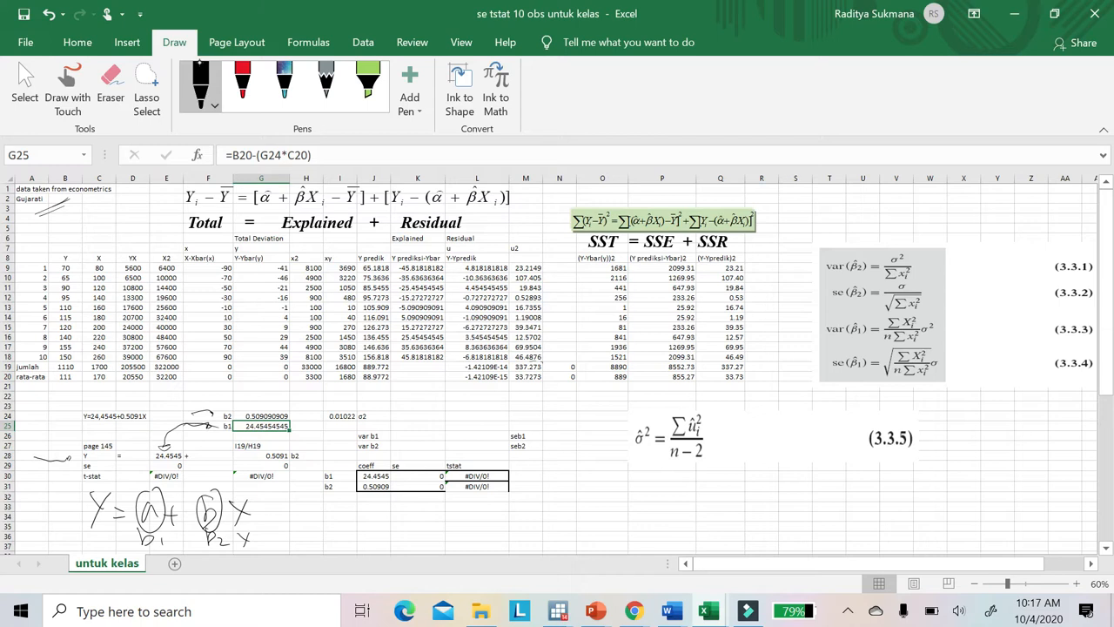
pyautogui.moveTo(293, 415)
pyautogui.mouseDown()
pyautogui.moveTo(306, 423)
pyautogui.moveTo(288, 445)
pyautogui.mouseUp()
pyautogui.moveTo(45, 466)
pyautogui.mouseDown()
pyautogui.moveTo(73, 465)
pyautogui.moveTo(80, 477)
pyautogui.mouseUp()
# Step: Enter x in cell I28, beside the b2 term of the regression equation
pyautogui.click(848, 611)
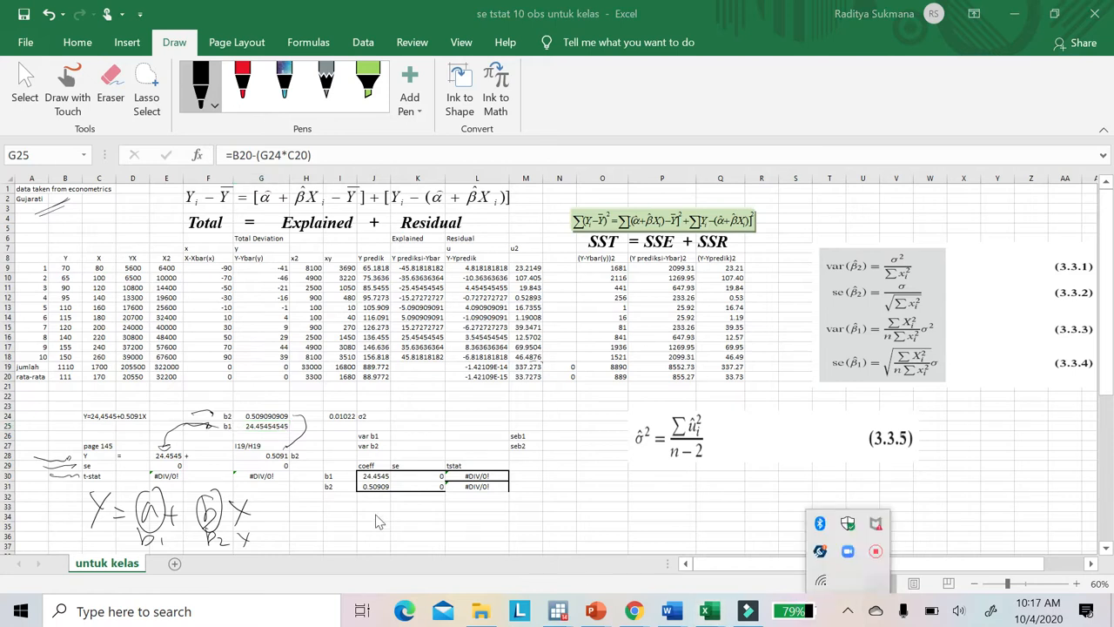
pyautogui.click(282, 494)
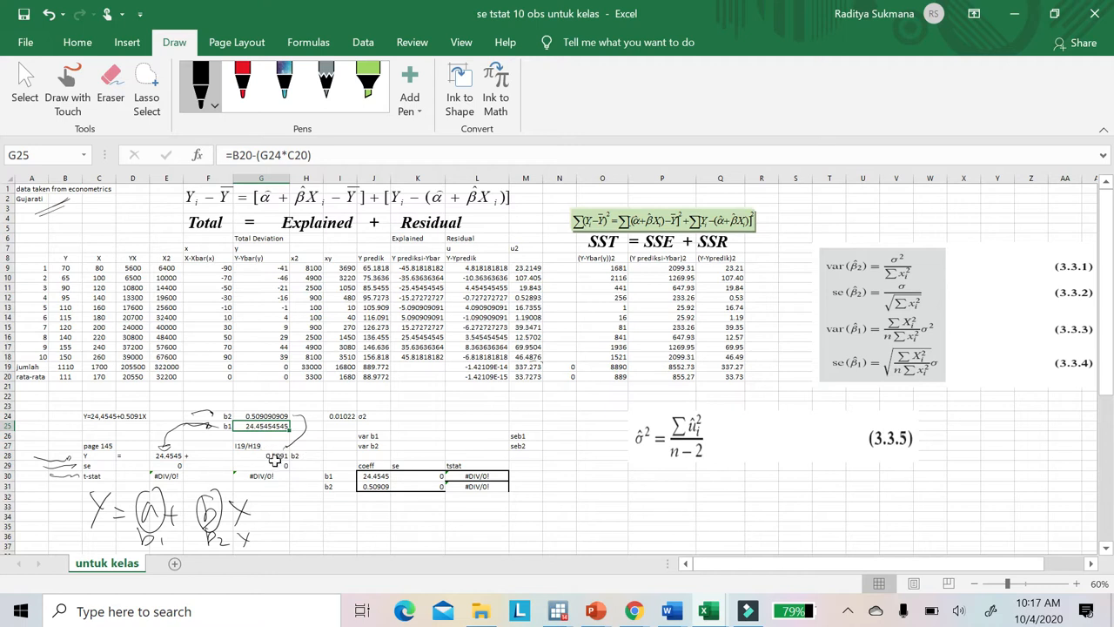
pyautogui.click(331, 455)
pyautogui.write('x')
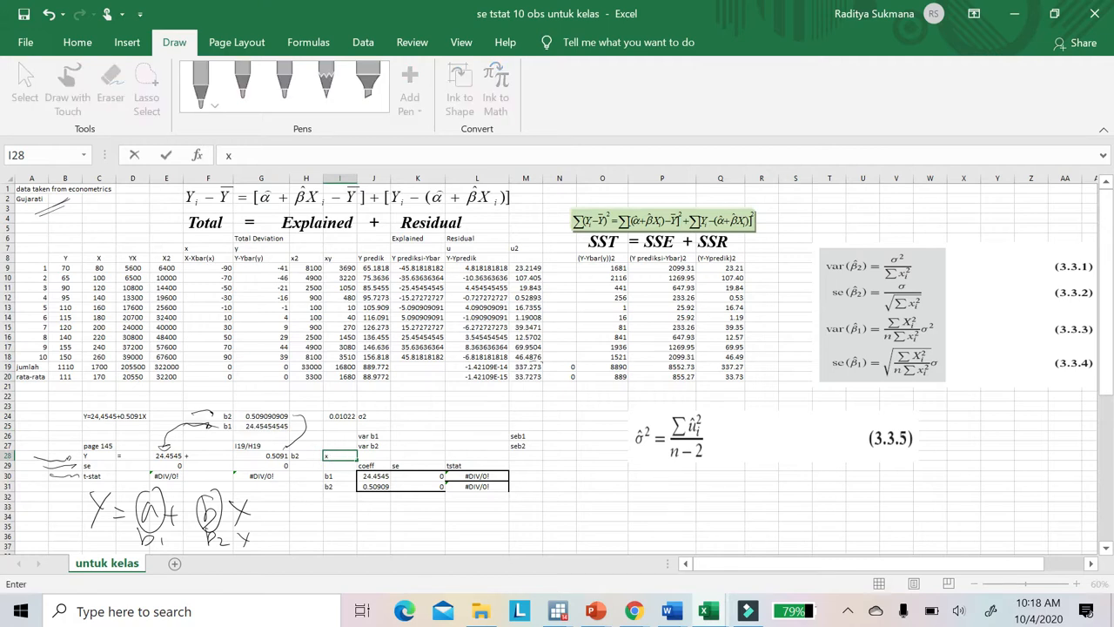
# Step: Handwrite Y = 24.4545 + 0.5091 in black ink below the coefficient table
pyautogui.moveTo(340, 511)
pyautogui.mouseDown()
pyautogui.moveTo(349, 532)
pyautogui.moveTo(377, 523)
pyautogui.mouseUp()
pyautogui.moveTo(366, 533); pyautogui.dragTo(378, 531)
pyautogui.moveTo(394, 520)
pyautogui.mouseDown()
pyautogui.moveTo(410, 537)
pyautogui.moveTo(416, 526)
pyautogui.moveTo(459, 546)
pyautogui.moveTo(510, 541)
pyautogui.mouseUp()
pyautogui.click(438, 539)
pyautogui.moveTo(537, 523); pyautogui.dragTo(531, 542)
pyautogui.moveTo(563, 534)
pyautogui.mouseDown()
pyautogui.moveTo(561, 544)
pyautogui.moveTo(573, 525)
pyautogui.moveTo(566, 545)
pyautogui.mouseUp()
pyautogui.moveTo(607, 507); pyautogui.dragTo(615, 541)
pyautogui.moveTo(633, 515)
pyautogui.mouseDown()
pyautogui.moveTo(648, 533)
pyautogui.moveTo(650, 511)
pyautogui.mouseUp()
pyautogui.moveTo(670, 503); pyautogui.dragTo(714, 530)
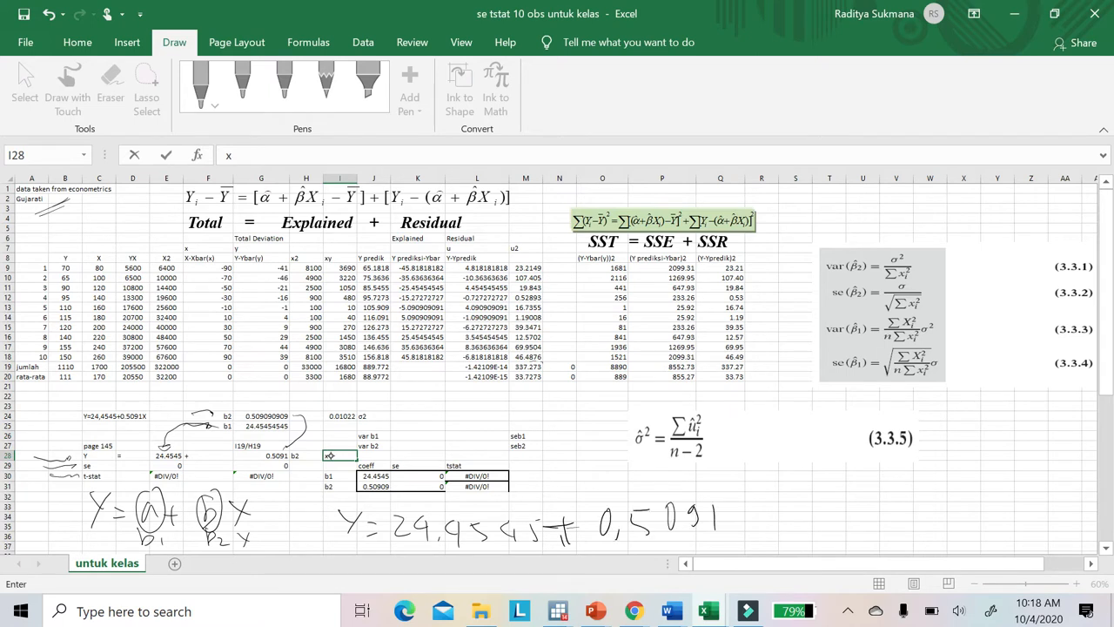
# Step: Complete the handwritten equation with X, label its coefficients b1 and b2, and circle the x in cell I28
pyautogui.moveTo(643, 473)
pyautogui.mouseDown()
pyautogui.moveTo(659, 496)
pyautogui.moveTo(682, 502)
pyautogui.mouseUp()
pyautogui.moveTo(490, 495); pyautogui.dragTo(503, 515)
pyautogui.moveTo(728, 496)
pyautogui.mouseDown()
pyautogui.moveTo(748, 529)
pyautogui.moveTo(727, 531)
pyautogui.mouseUp()
pyautogui.moveTo(333, 446); pyautogui.dragTo(328, 449)
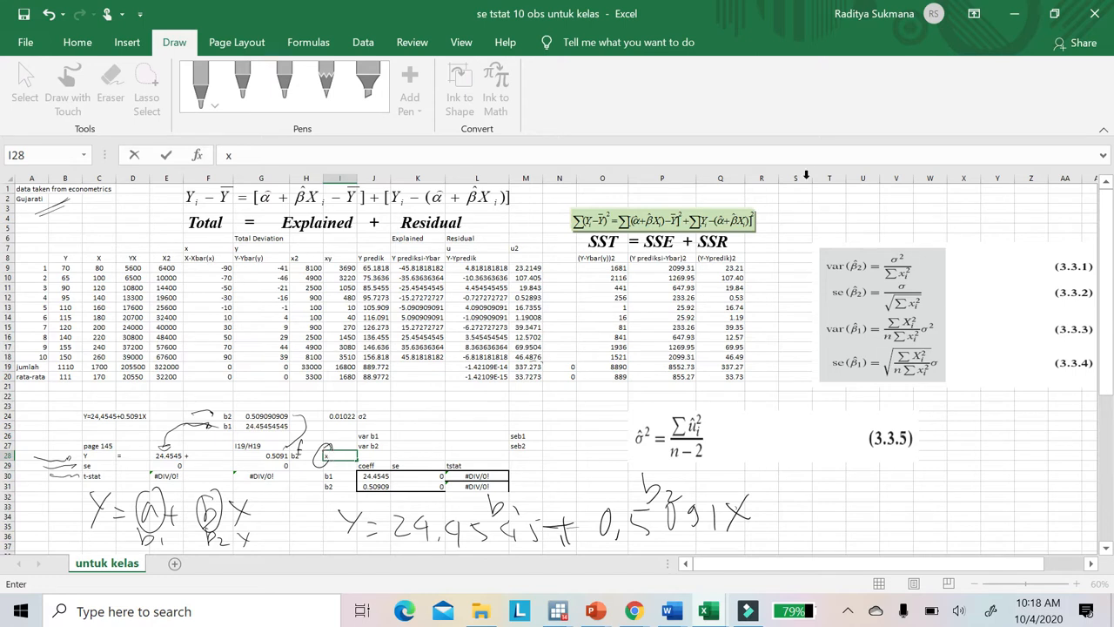
# Step: Draw an arrow toward the variance formulas, circle the SST, SSE and SSR terms, and mark their totals in row 19
pyautogui.moveTo(879, 197); pyautogui.dragTo(800, 228)
pyautogui.moveTo(606, 185); pyautogui.dragTo(604, 265)
pyautogui.moveTo(670, 194)
pyautogui.mouseDown()
pyautogui.moveTo(648, 228)
pyautogui.moveTo(684, 200)
pyautogui.moveTo(701, 237)
pyautogui.moveTo(738, 202)
pyautogui.mouseUp()
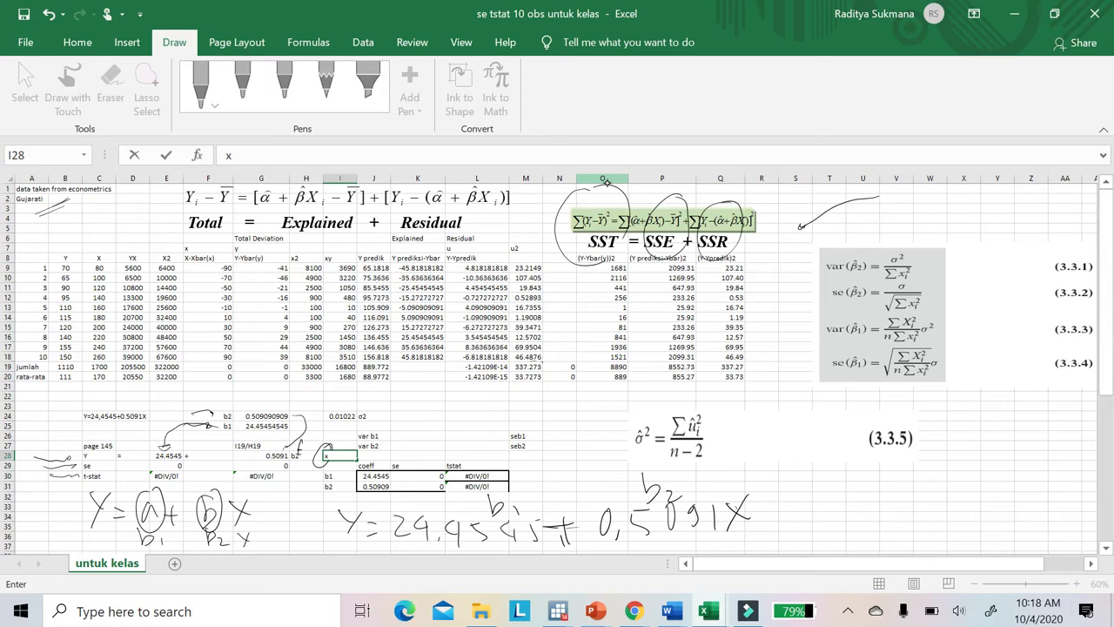
pyautogui.moveTo(637, 362)
pyautogui.mouseDown()
pyautogui.moveTo(604, 367)
pyautogui.moveTo(703, 360)
pyautogui.mouseUp()
pyautogui.moveTo(735, 359)
pyautogui.mouseDown()
pyautogui.moveTo(719, 367)
pyautogui.moveTo(753, 363)
pyautogui.mouseUp()
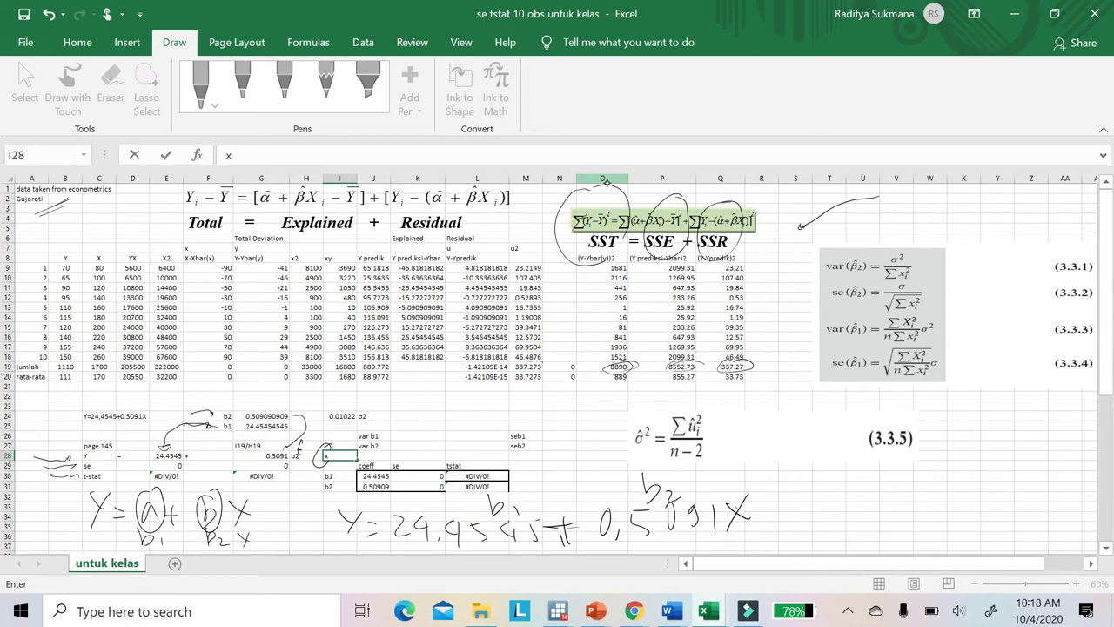
# Step: Circle the coefficients and standard errors in rows 28 and 29, and handwrite n beside the σ2 label
pyautogui.moveTo(180, 461)
pyautogui.mouseDown()
pyautogui.moveTo(161, 461)
pyautogui.moveTo(178, 471)
pyautogui.moveTo(168, 458)
pyautogui.mouseUp()
pyautogui.moveTo(286, 456)
pyautogui.mouseDown()
pyautogui.moveTo(270, 470)
pyautogui.moveTo(289, 461)
pyautogui.mouseUp()
pyautogui.moveTo(158, 460)
pyautogui.mouseDown()
pyautogui.moveTo(188, 459)
pyautogui.moveTo(153, 441)
pyautogui.moveTo(159, 461)
pyautogui.mouseUp()
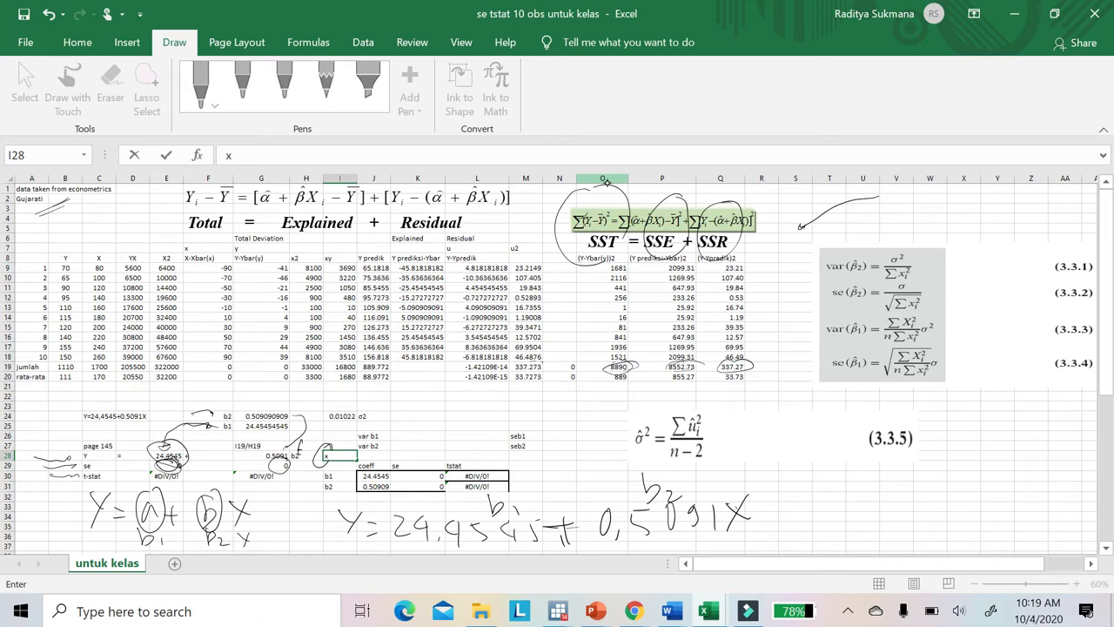
pyautogui.moveTo(278, 445)
pyautogui.mouseDown()
pyautogui.moveTo(296, 451)
pyautogui.moveTo(277, 444)
pyautogui.mouseUp()
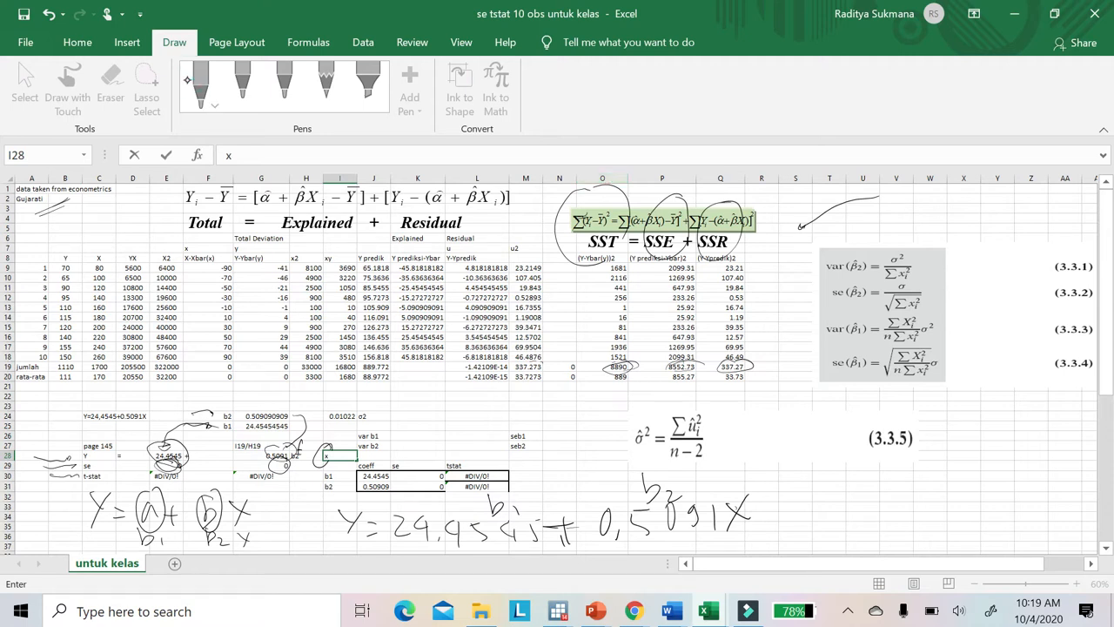
pyautogui.moveTo(408, 416); pyautogui.dragTo(408, 427)
pyautogui.click(454, 414)
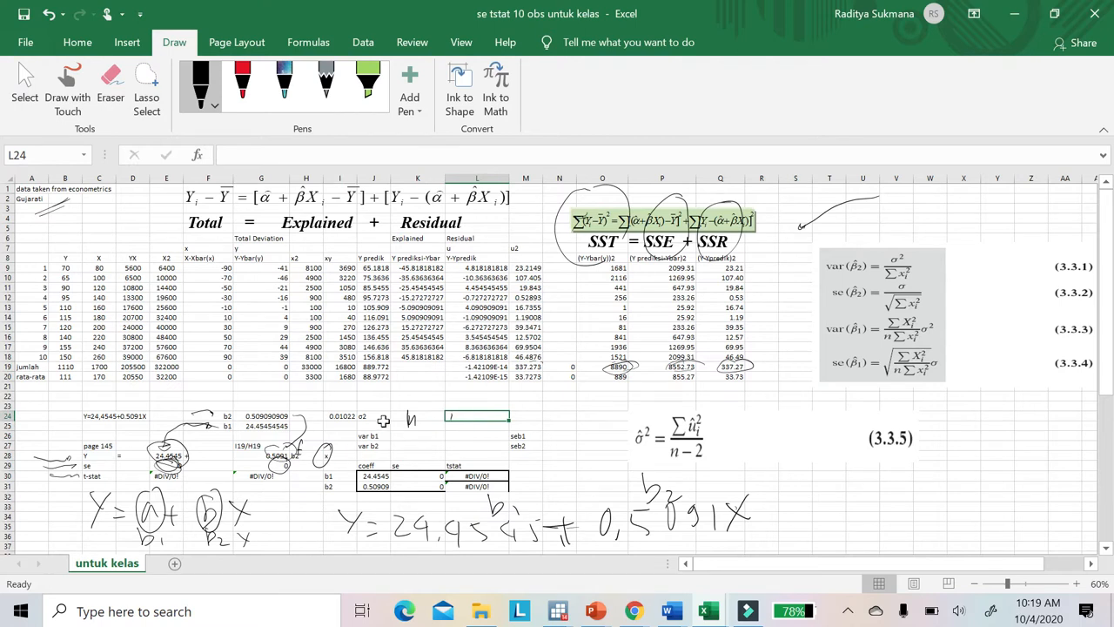
# Step: Erase the ink around rows 24 to 30, the n beside σ2, and the b1 label above the handwritten equation
pyautogui.click(110, 83)
pyautogui.click(300, 445)
pyautogui.click(323, 455)
pyautogui.moveTo(207, 424)
pyautogui.mouseDown()
pyautogui.moveTo(186, 426)
pyautogui.moveTo(169, 463)
pyautogui.mouseUp()
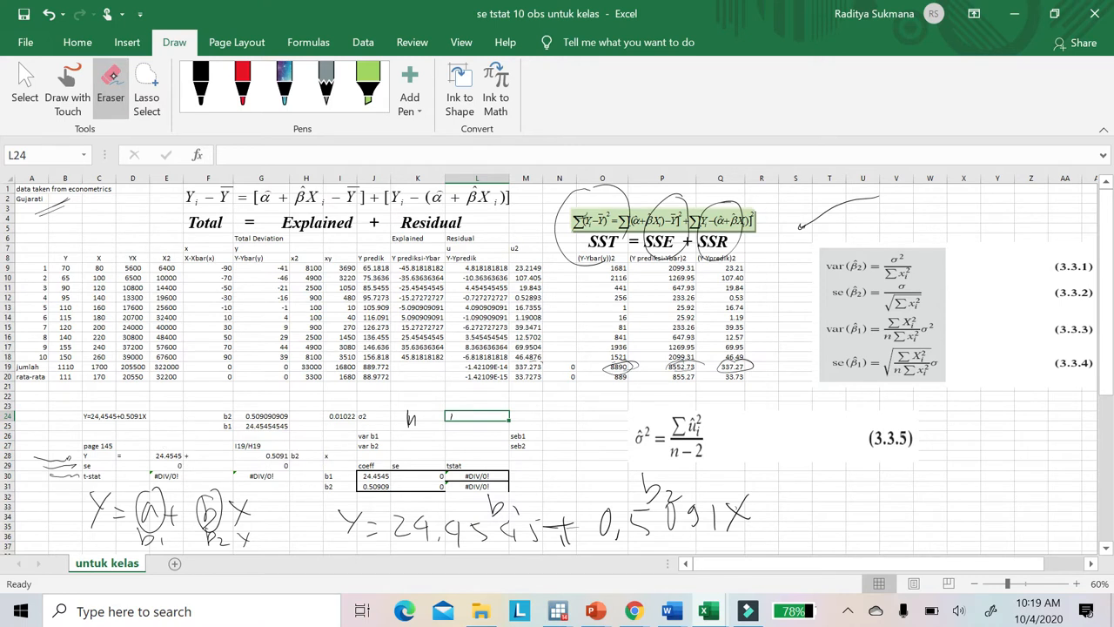
pyautogui.click(411, 419)
pyautogui.moveTo(66, 478); pyautogui.dragTo(55, 458)
pyautogui.click(95, 499)
pyautogui.click(496, 506)
# Step: Draw an arrow toward the variance formulas, pointers beside formulas 3.3.1 to 3.3.4, and marks on terms in the standard error formulas
pyautogui.click(199, 78)
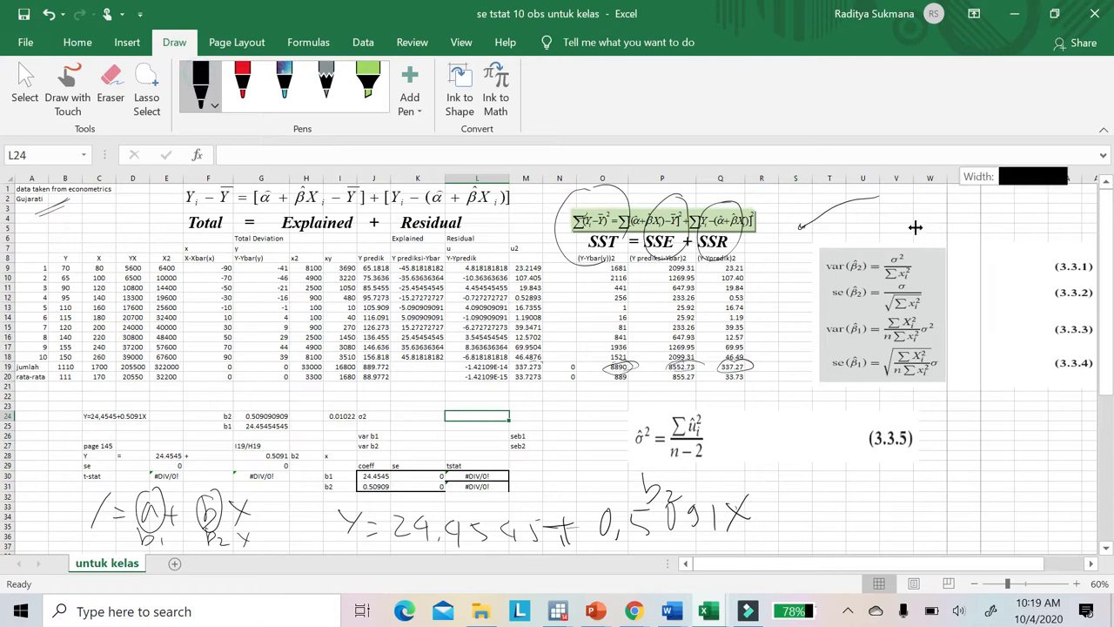
pyautogui.moveTo(938, 187)
pyautogui.mouseDown()
pyautogui.moveTo(910, 226)
pyautogui.moveTo(920, 231)
pyautogui.mouseUp()
pyautogui.moveTo(777, 269)
pyautogui.mouseDown()
pyautogui.moveTo(806, 268)
pyautogui.moveTo(810, 297)
pyautogui.mouseUp()
pyautogui.moveTo(783, 335); pyautogui.dragTo(815, 330)
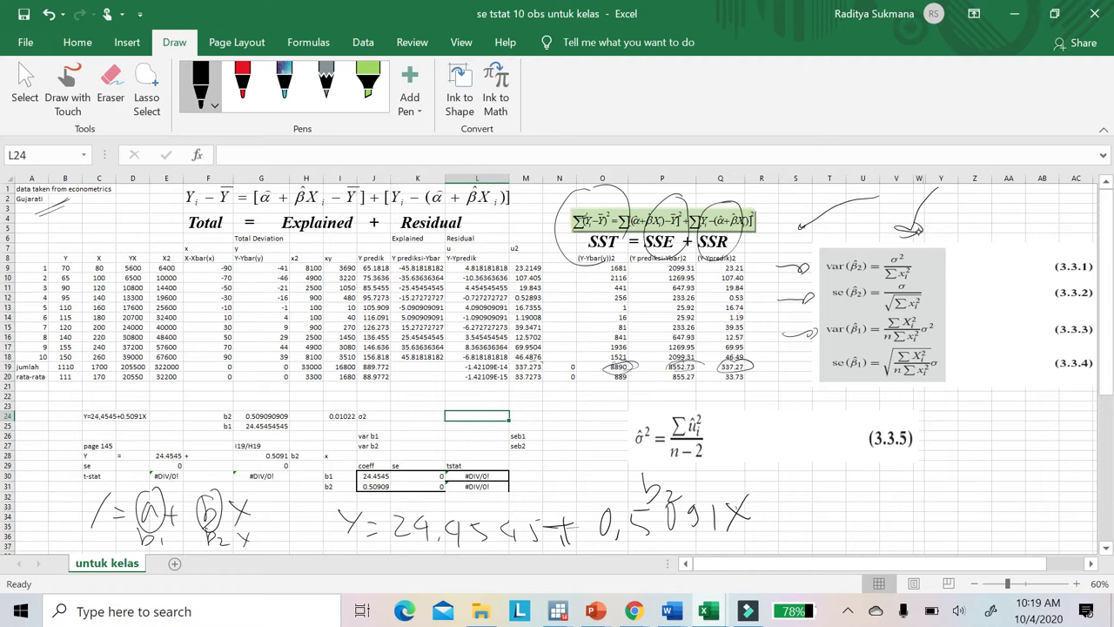
pyautogui.moveTo(787, 371); pyautogui.dragTo(814, 368)
pyautogui.moveTo(905, 284)
pyautogui.mouseDown()
pyautogui.moveTo(887, 292)
pyautogui.moveTo(917, 289)
pyautogui.moveTo(898, 283)
pyautogui.mouseUp()
pyautogui.moveTo(905, 347)
pyautogui.mouseDown()
pyautogui.moveTo(881, 357)
pyautogui.moveTo(926, 352)
pyautogui.moveTo(907, 346)
pyautogui.mouseUp()
# Step: Erase the ink marks inside the standard error formulas and the circles around the SST, SSE and SSR terms
pyautogui.click(110, 82)
pyautogui.click(883, 357)
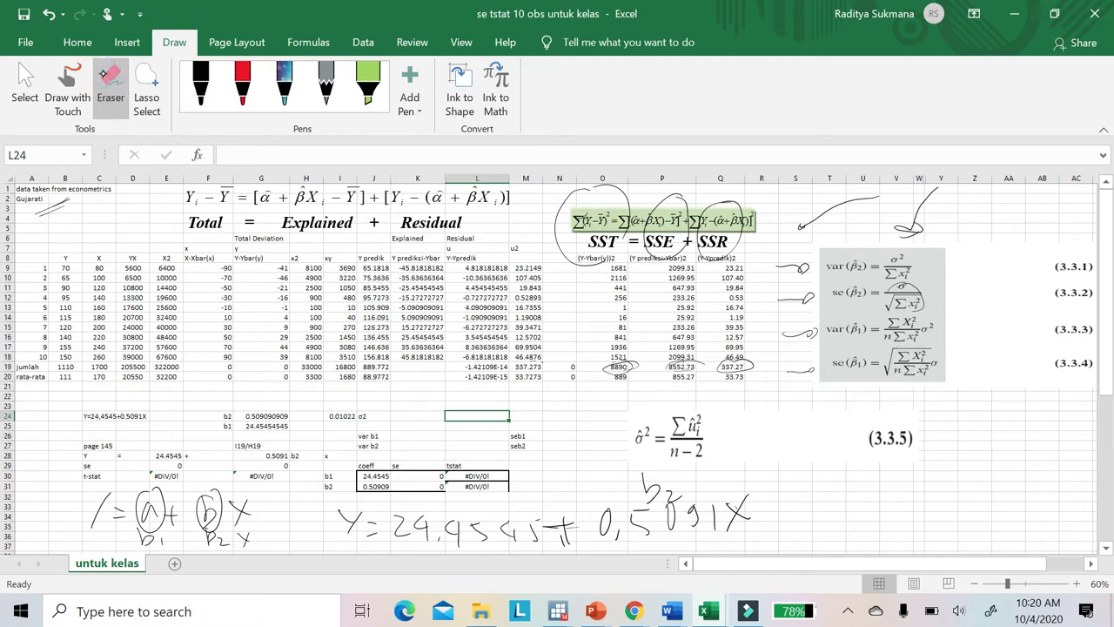
pyautogui.click(906, 287)
pyautogui.moveTo(623, 228); pyautogui.dragTo(718, 228)
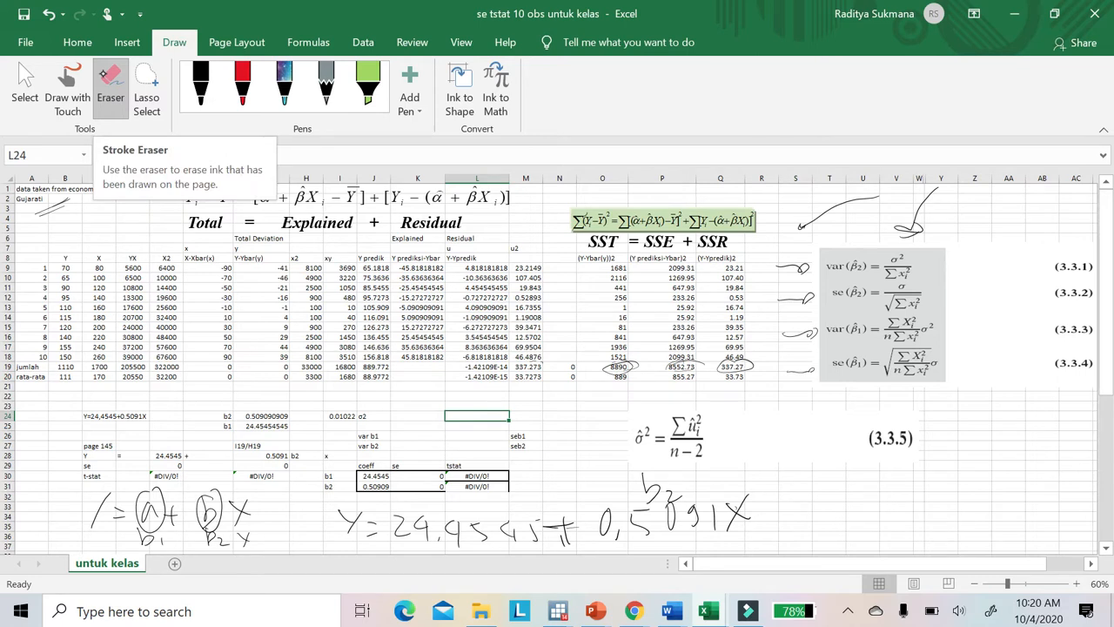
# Step: Circle the σ2 label in row 24, the σ² formula 3.3.5, and the se(β2) term in formula 3.3.2
pyautogui.click(201, 83)
pyautogui.moveTo(379, 398); pyautogui.dragTo(364, 402)
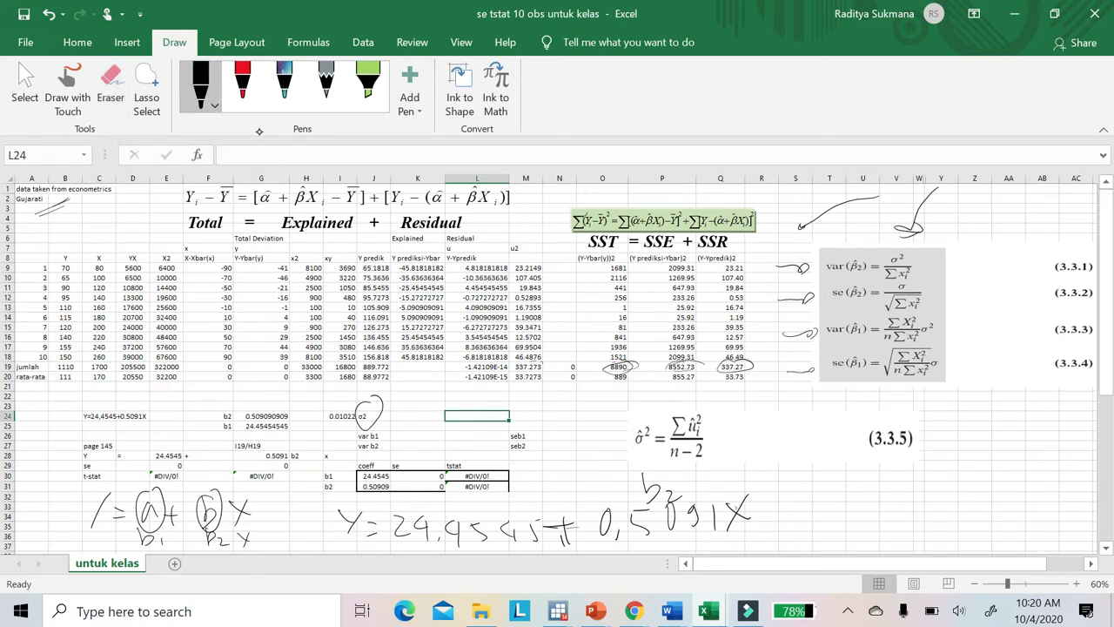
pyautogui.moveTo(676, 390)
pyautogui.mouseDown()
pyautogui.moveTo(664, 473)
pyautogui.moveTo(655, 392)
pyautogui.mouseUp()
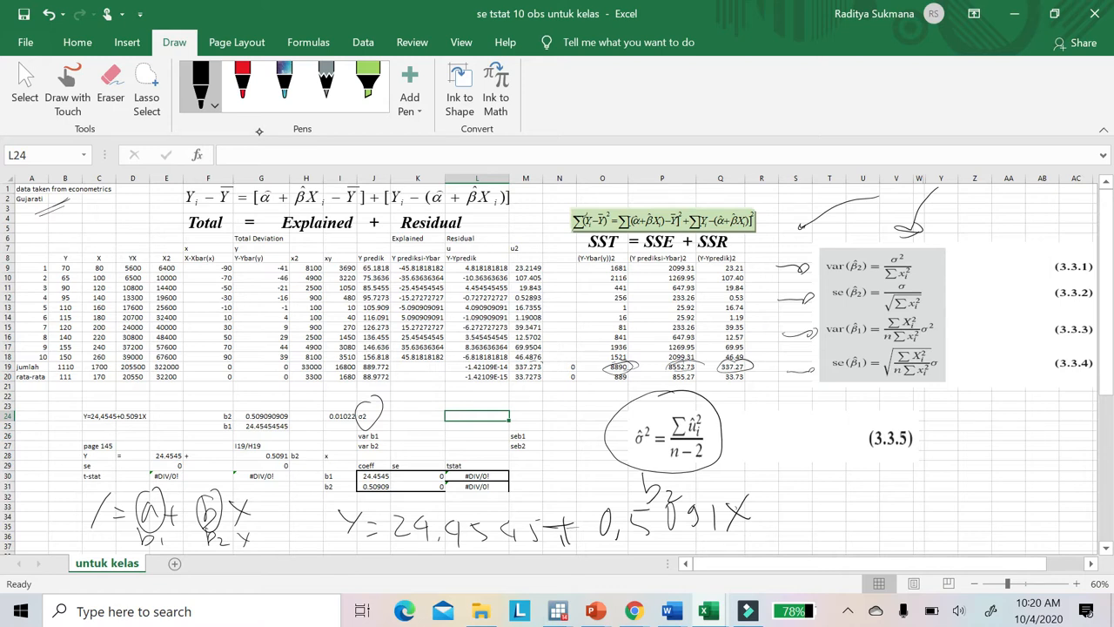
pyautogui.moveTo(841, 280)
pyautogui.mouseDown()
pyautogui.moveTo(856, 306)
pyautogui.moveTo(832, 280)
pyautogui.moveTo(836, 298)
pyautogui.moveTo(858, 304)
pyautogui.mouseUp()
# Step: Calculate σ2 in cell K24 from the u2 sum with the formula =M19/(10-2)
pyautogui.click(529, 367)
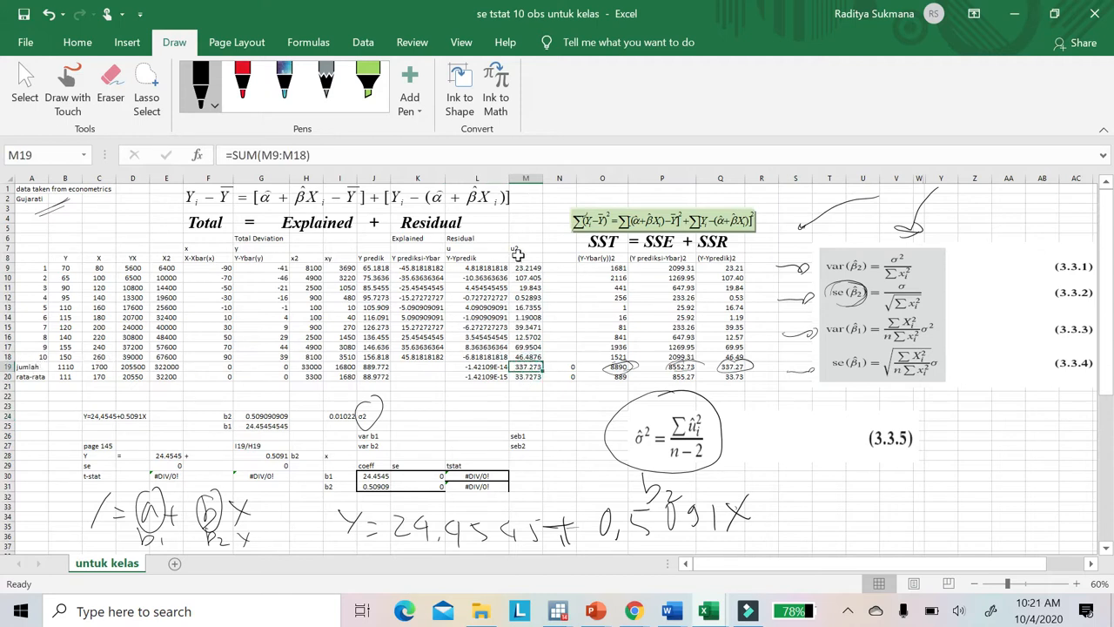
pyautogui.click(426, 417)
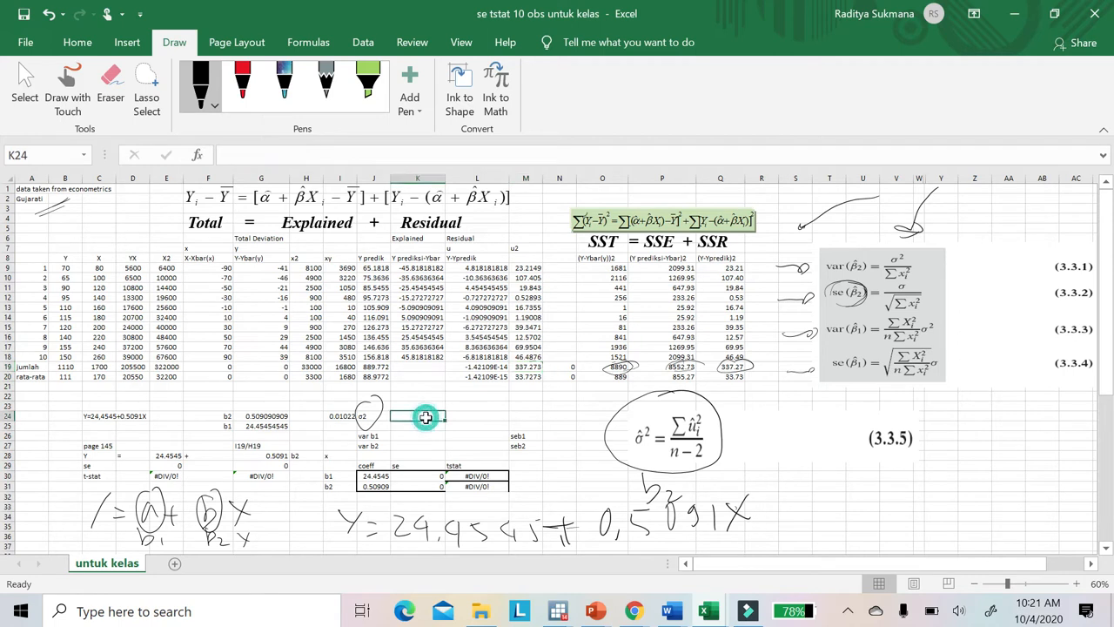
pyautogui.write('=M19')
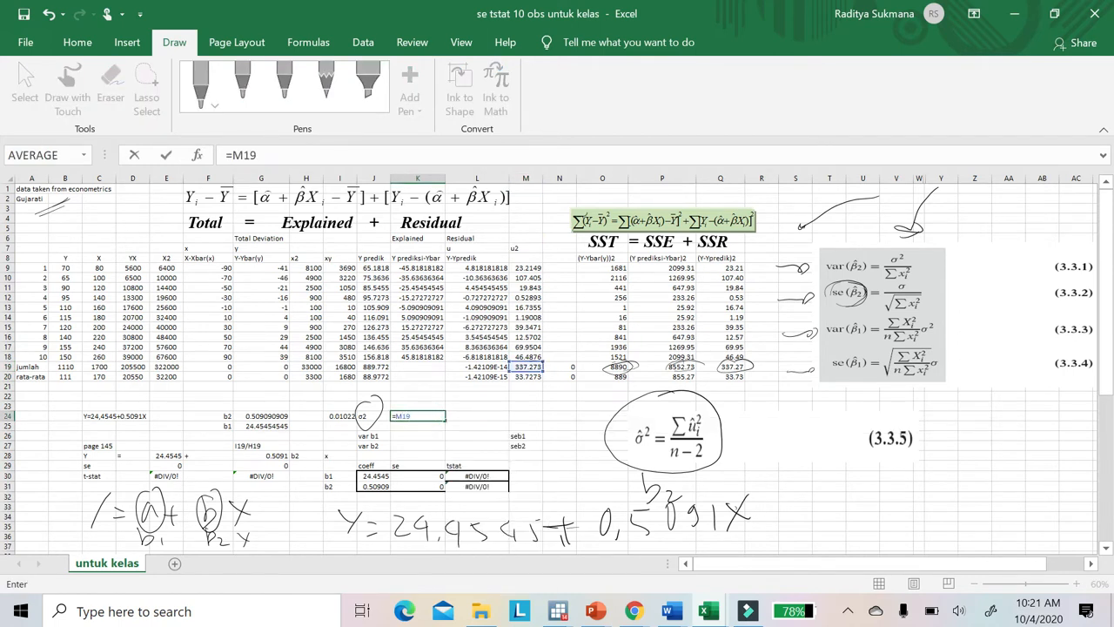
pyautogui.write('/10-2)')
pyautogui.click(263, 155)
pyautogui.write('(')
pyautogui.press('Return')
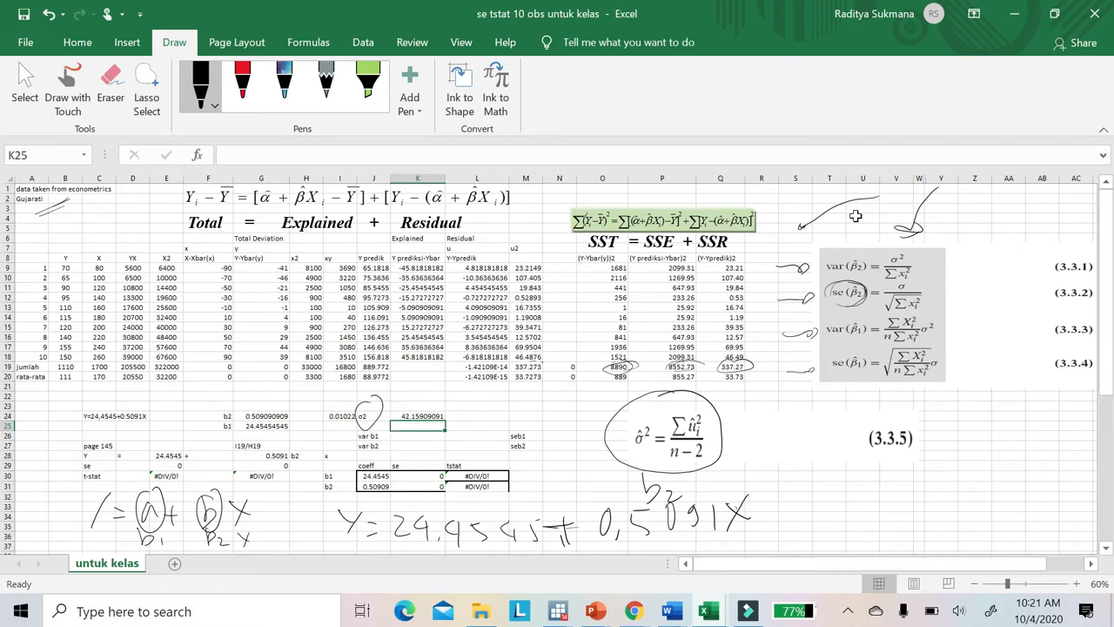
# Step: Calculate var b2 in cell K27 by dividing σ2 by the x2 sum with the formula =(K24)/H19
pyautogui.click(420, 446)
pyautogui.doubleClick(419, 446)
pyautogui.write('=(')
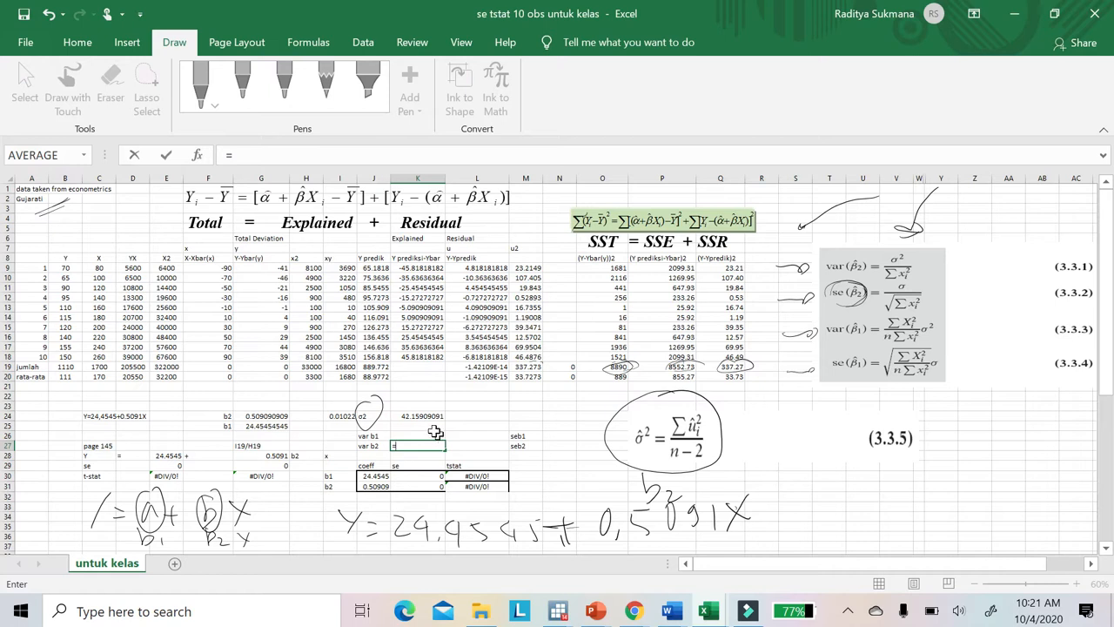
pyautogui.click(421, 415)
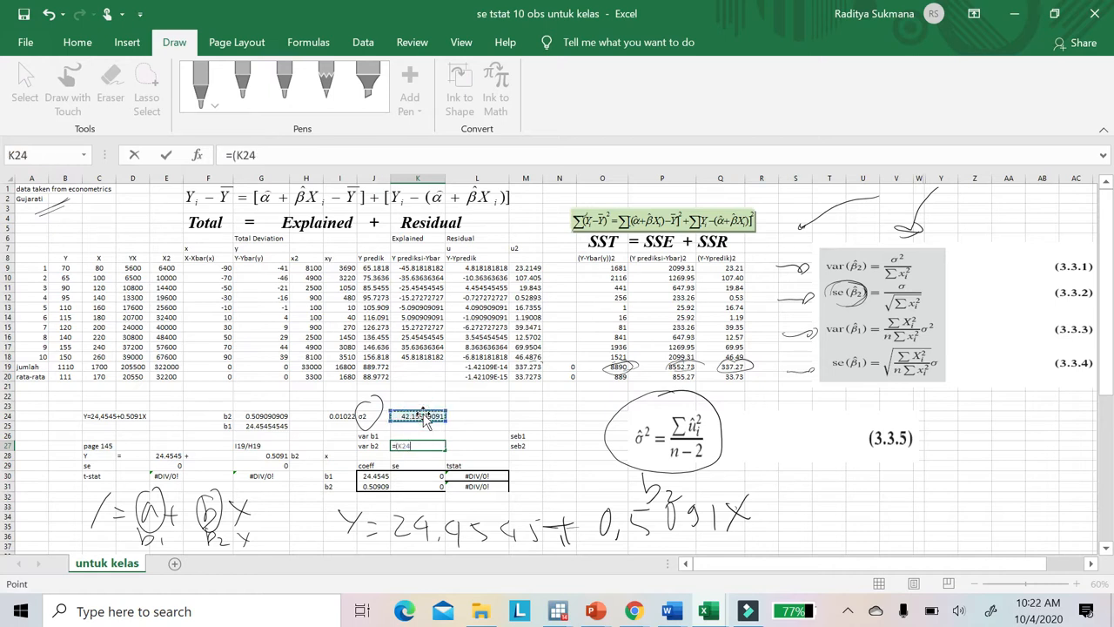
pyautogui.write(')/')
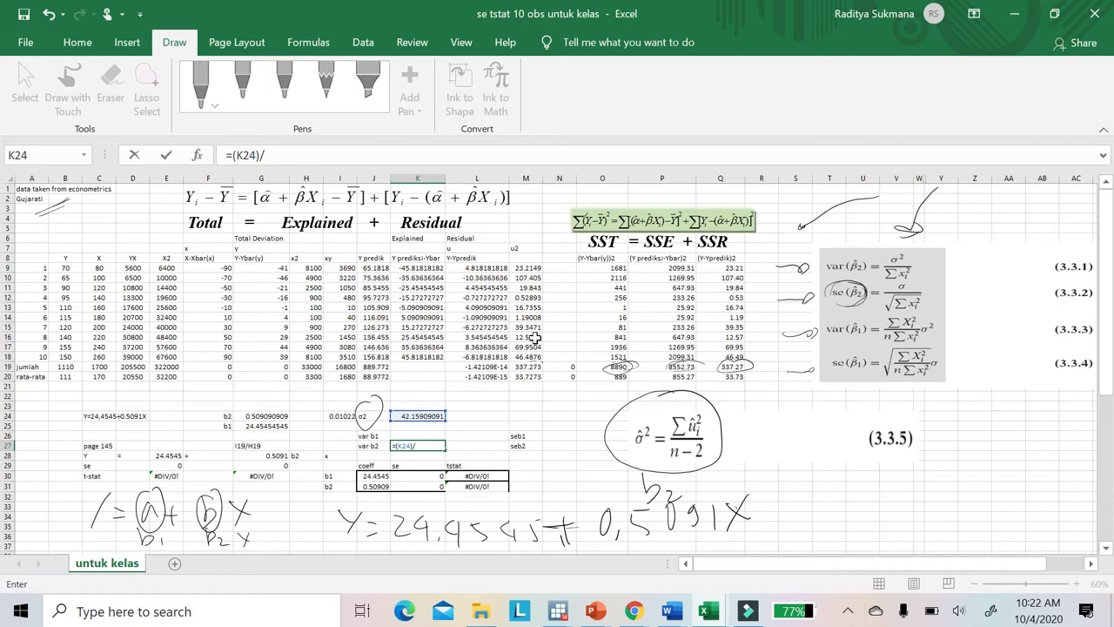
pyautogui.click(309, 366)
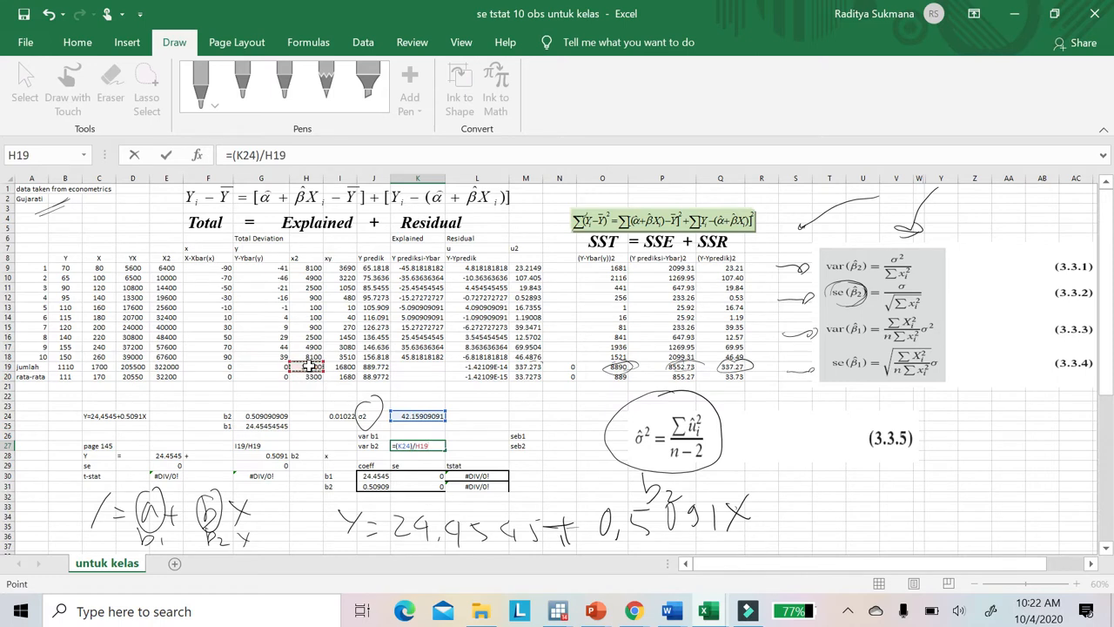
pyautogui.press('Return')
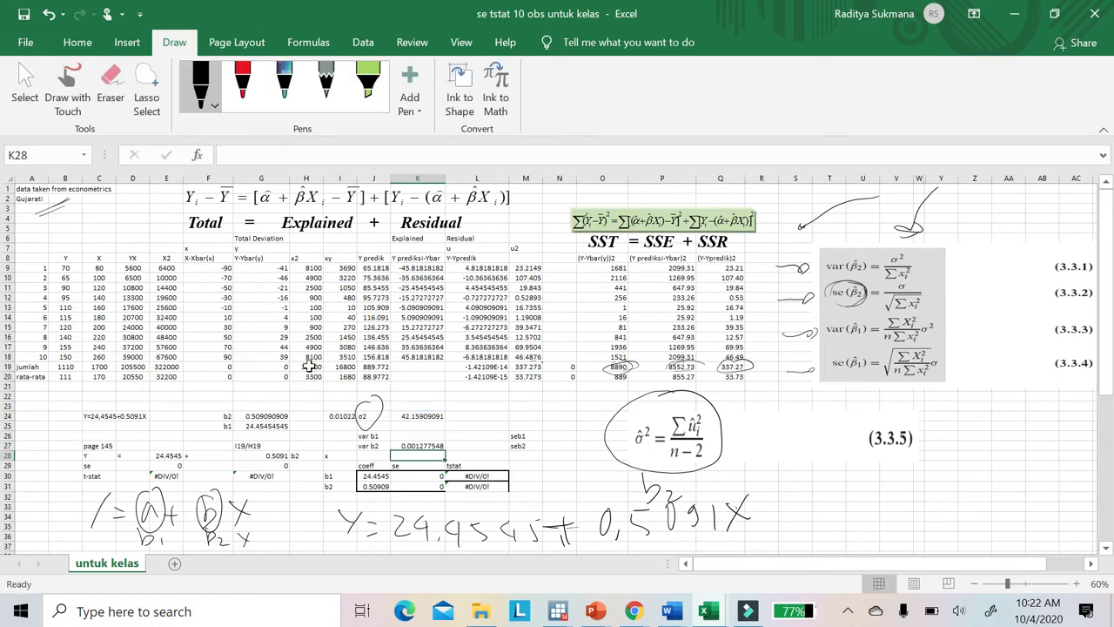
pyautogui.press('Up')
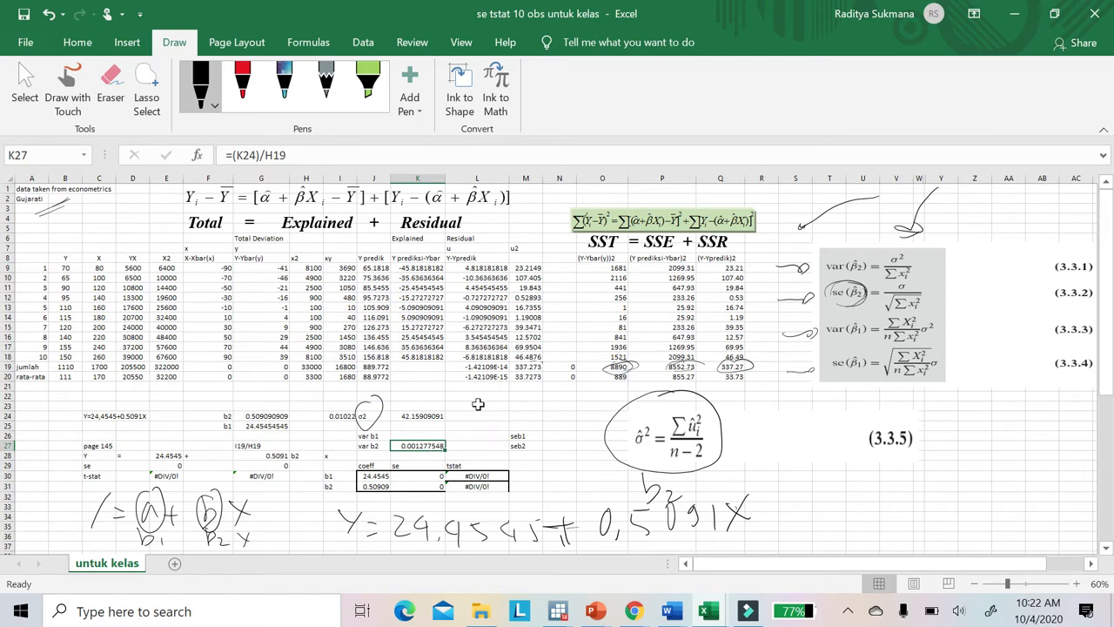
# Step: Calculate var b1 in cell K26 with the formula =(E19*K24)/(10*H19)
pyautogui.click(427, 435)
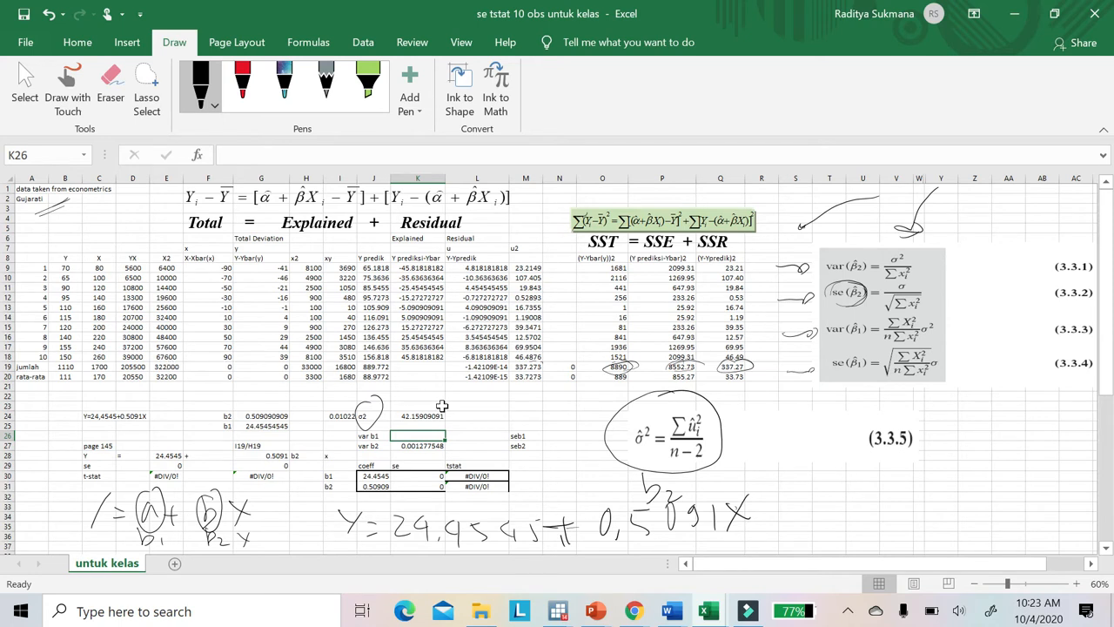
pyautogui.write('=(')
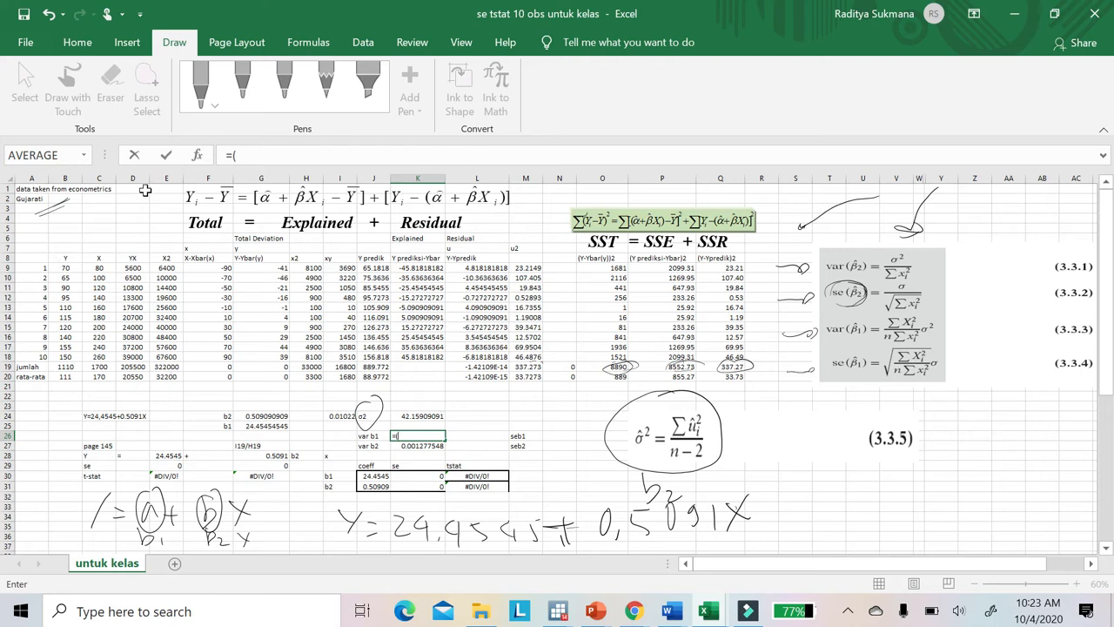
pyautogui.click(174, 366)
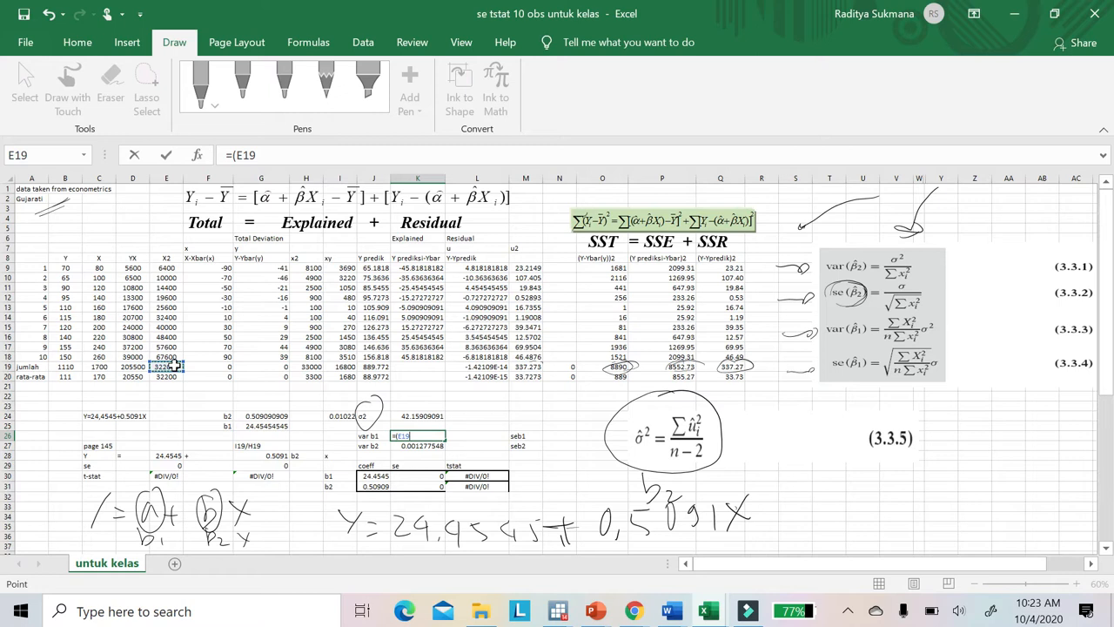
pyautogui.write('*')
pyautogui.click(431, 417)
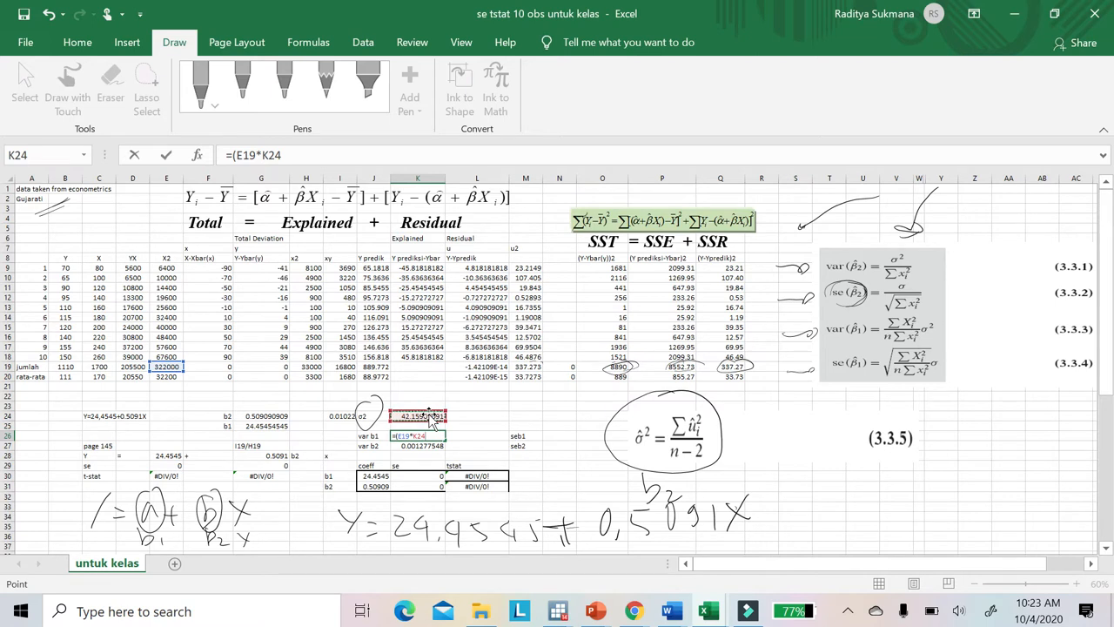
pyautogui.write(')/')
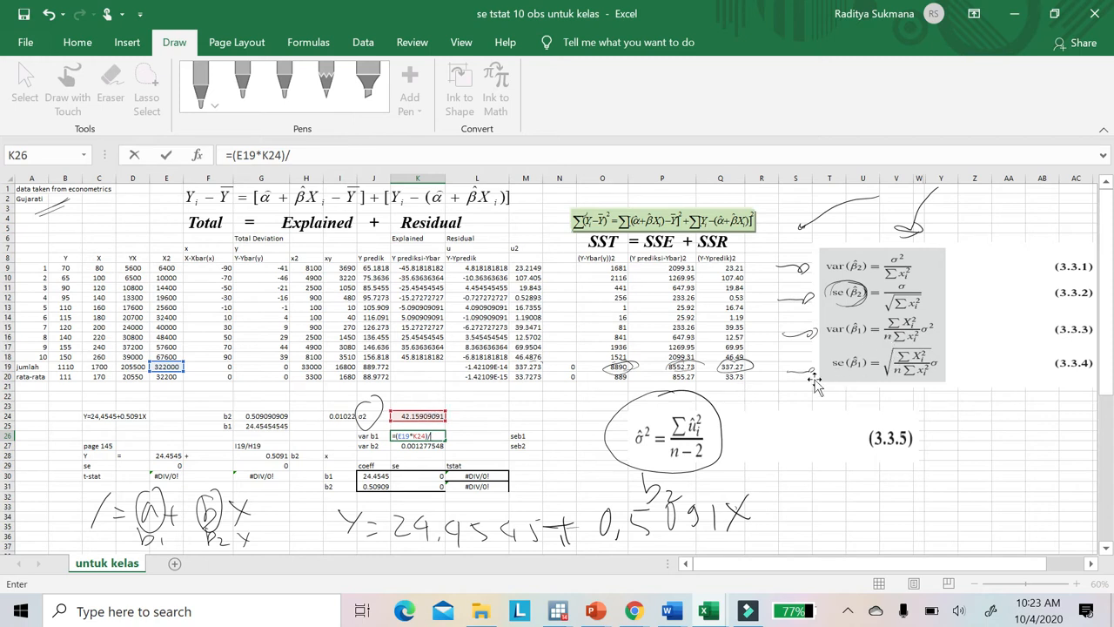
pyautogui.write('10')
pyautogui.write('h19')
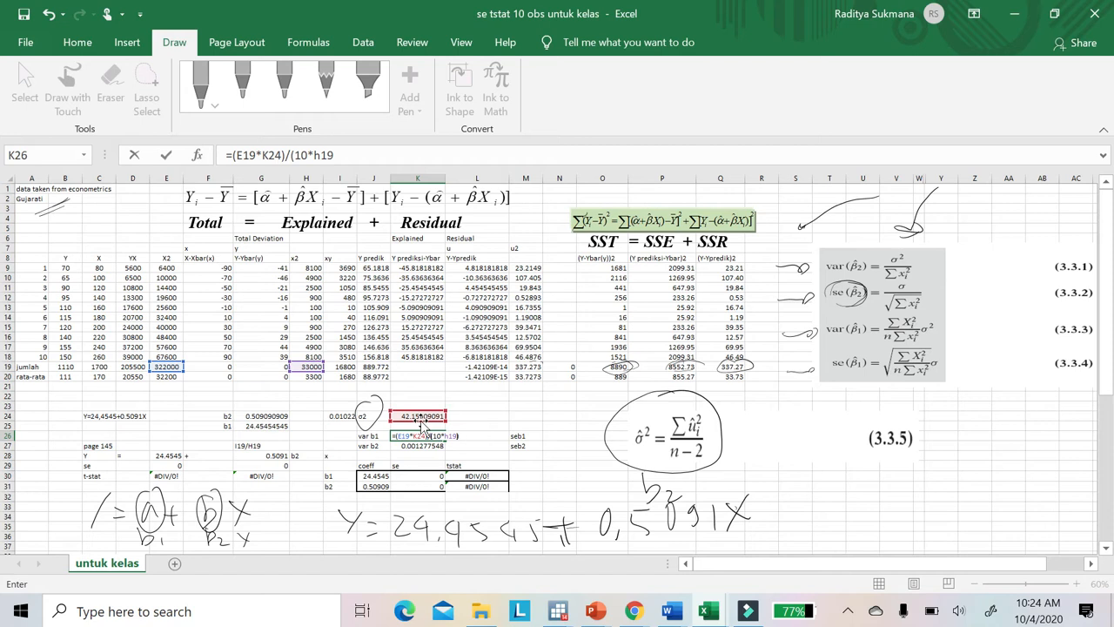
pyautogui.write(')')
pyautogui.press('Return')
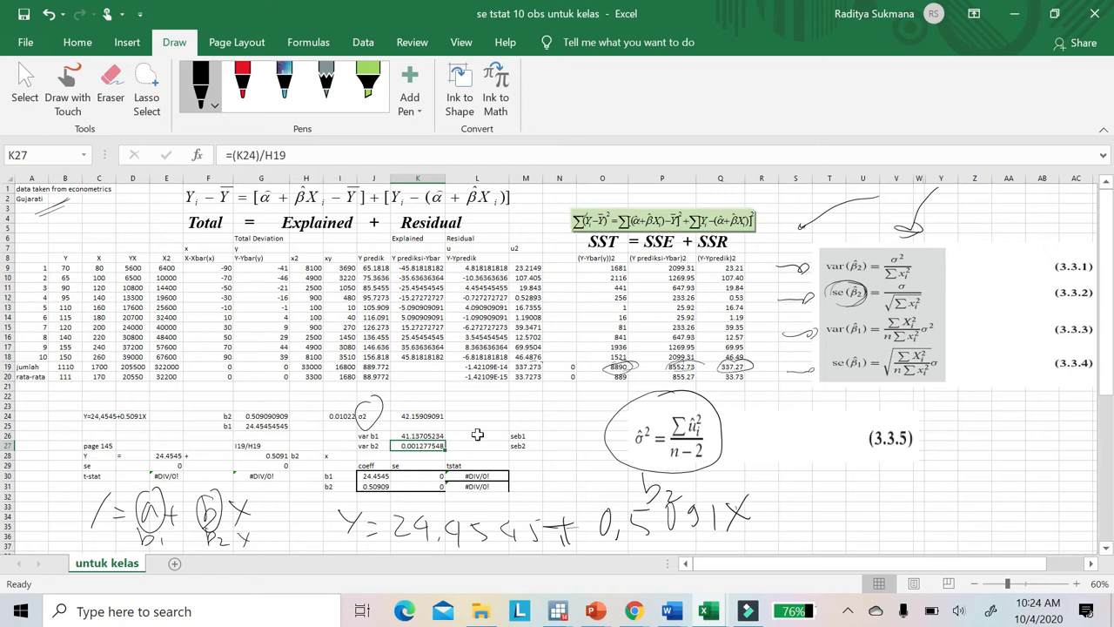
# Step: Calculate the standard error of b1 in cell L26 with the formula =SQRT(K26)
pyautogui.click(477, 434)
pyautogui.write('=')
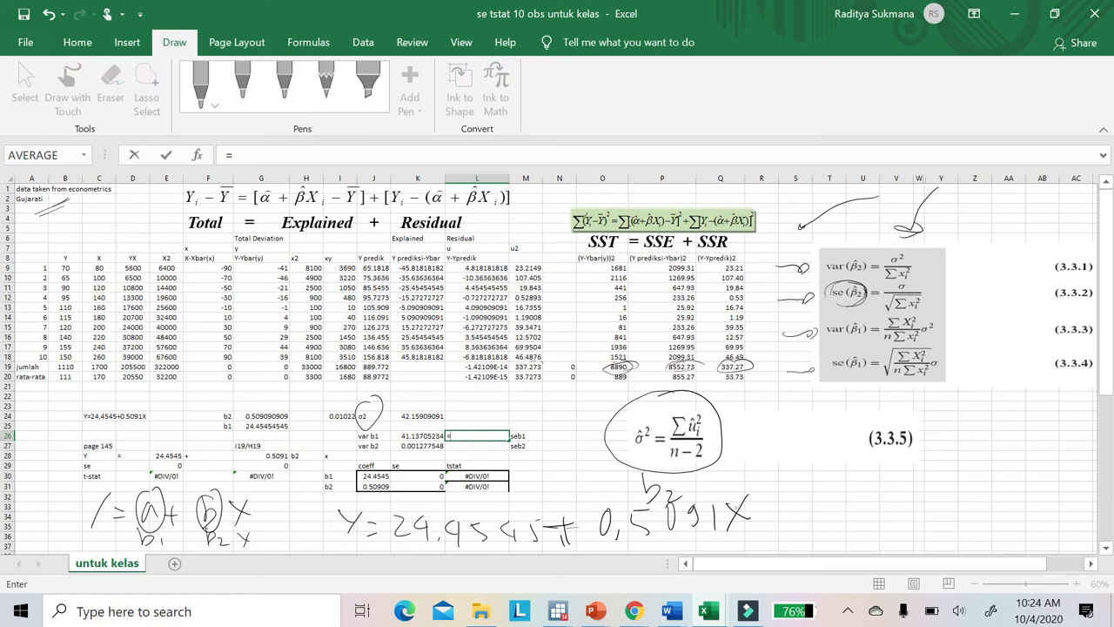
pyautogui.write('S')
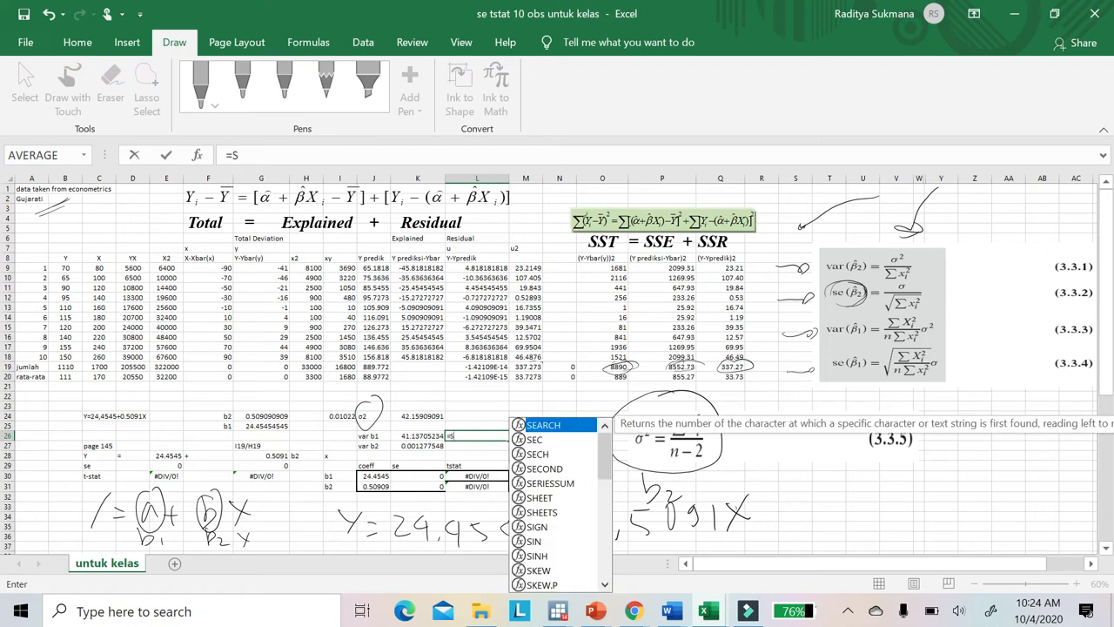
pyautogui.write('QRT')
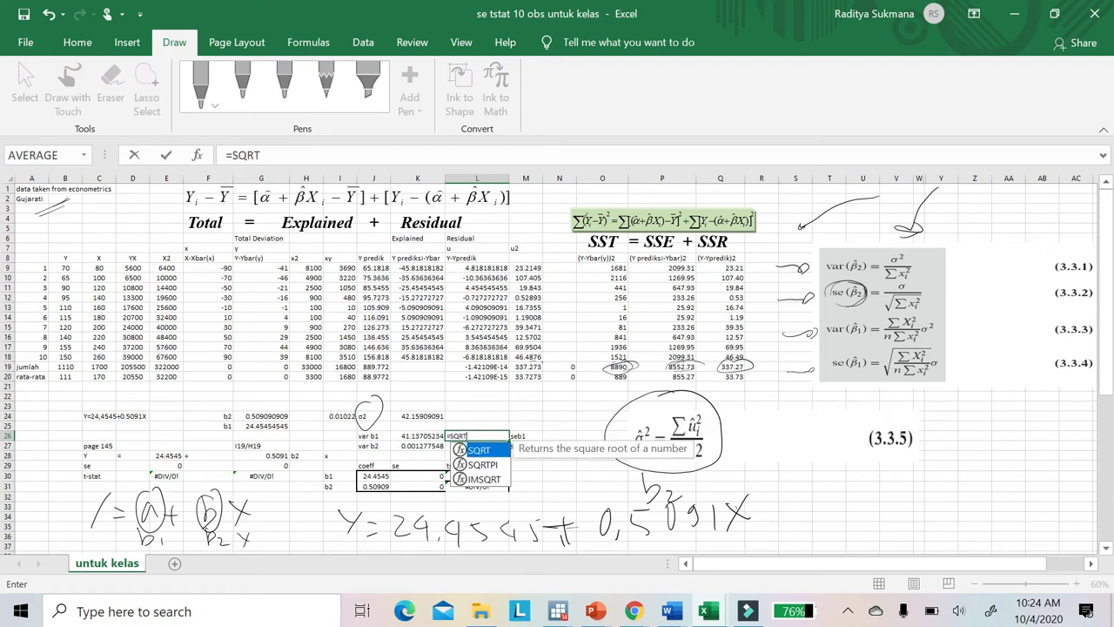
pyautogui.write('(')
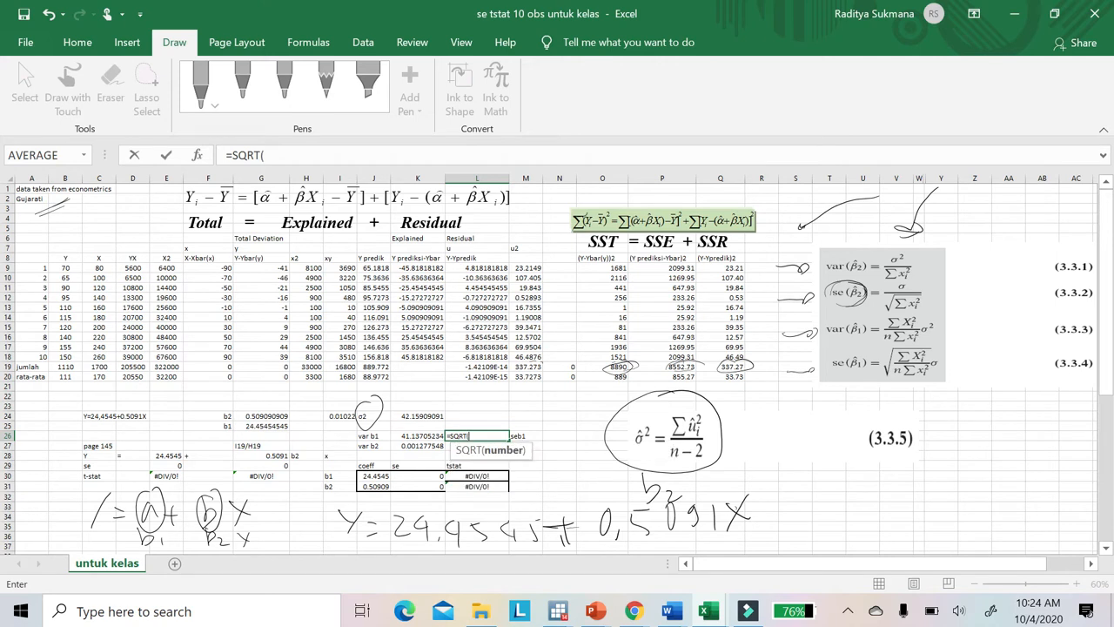
pyautogui.click(422, 434)
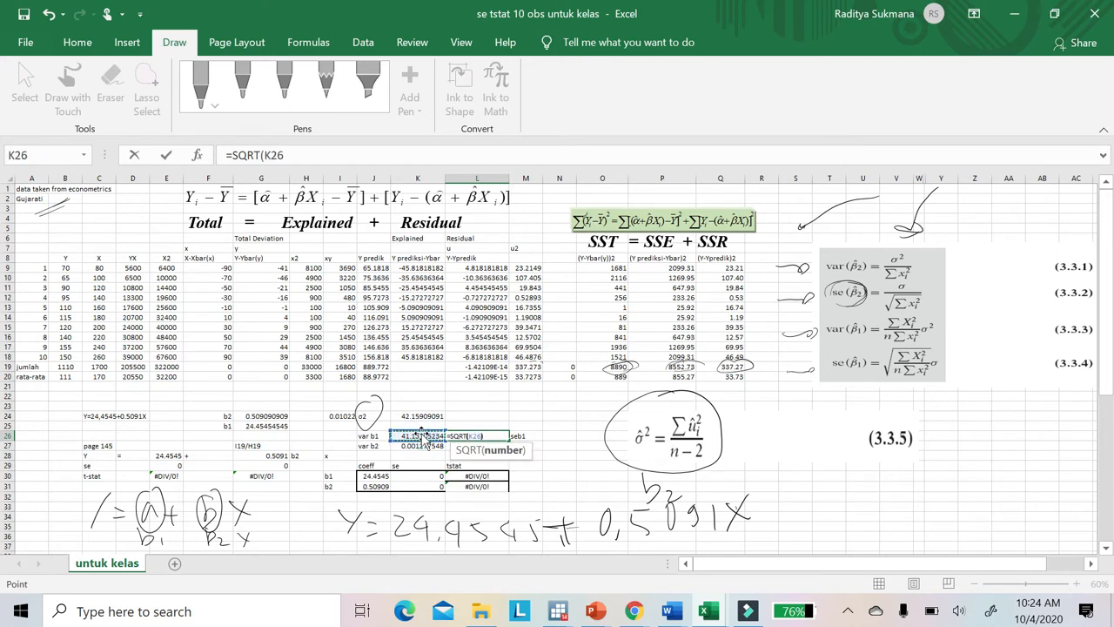
pyautogui.write(')')
pyautogui.press('Return')
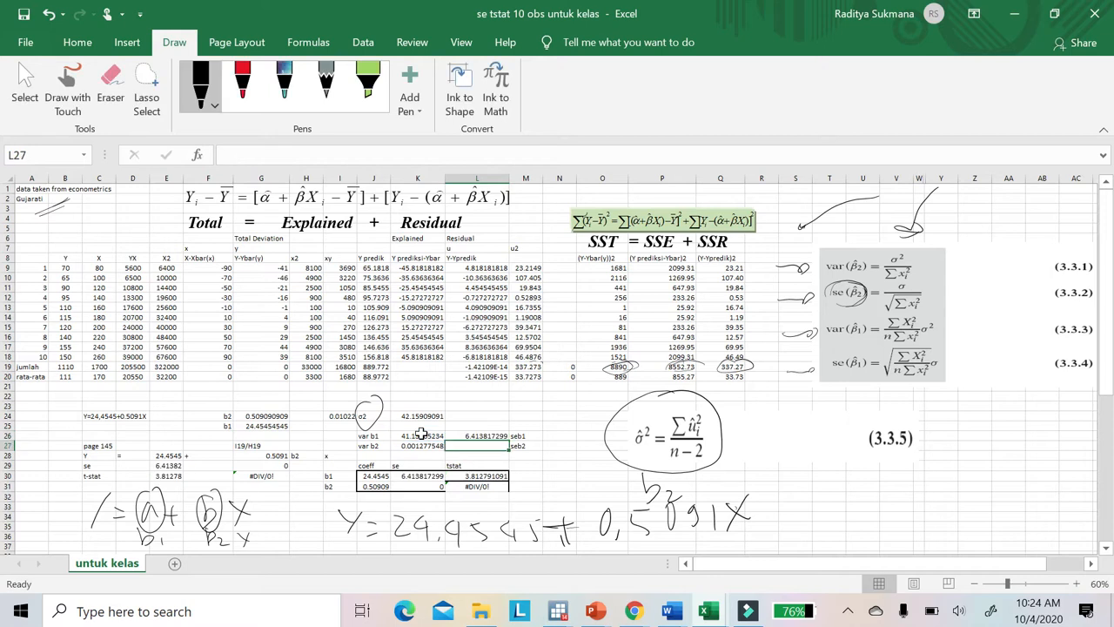
# Step: Fill the square root formula from L26 down to L27 for the standard error of b2
pyautogui.click(499, 435)
pyautogui.moveTo(510, 440); pyautogui.dragTo(512, 450)
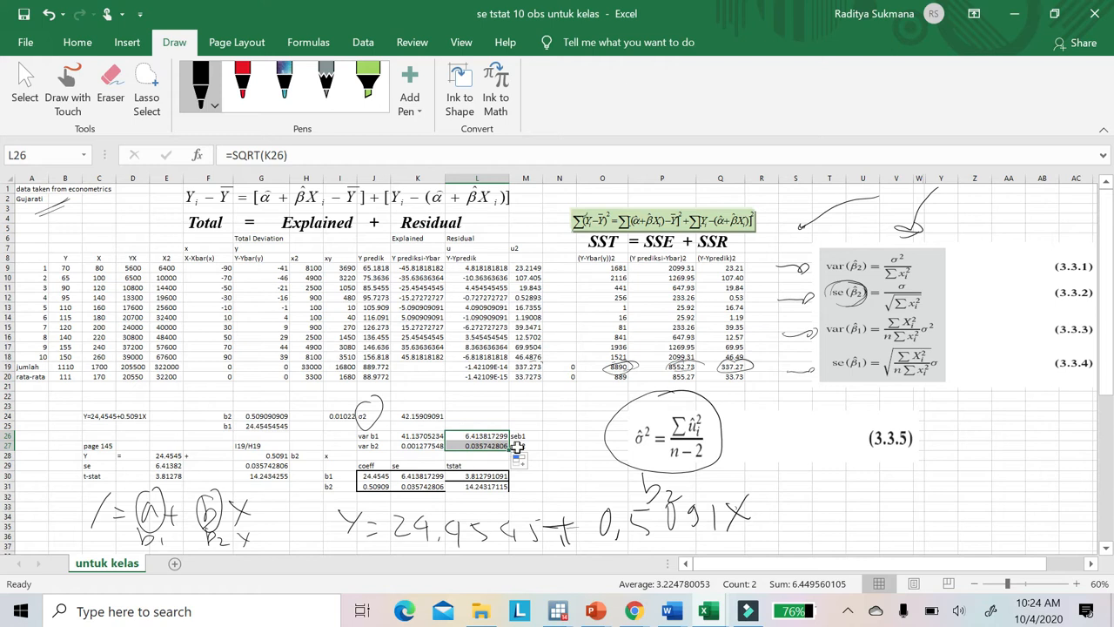
pyautogui.click(471, 447)
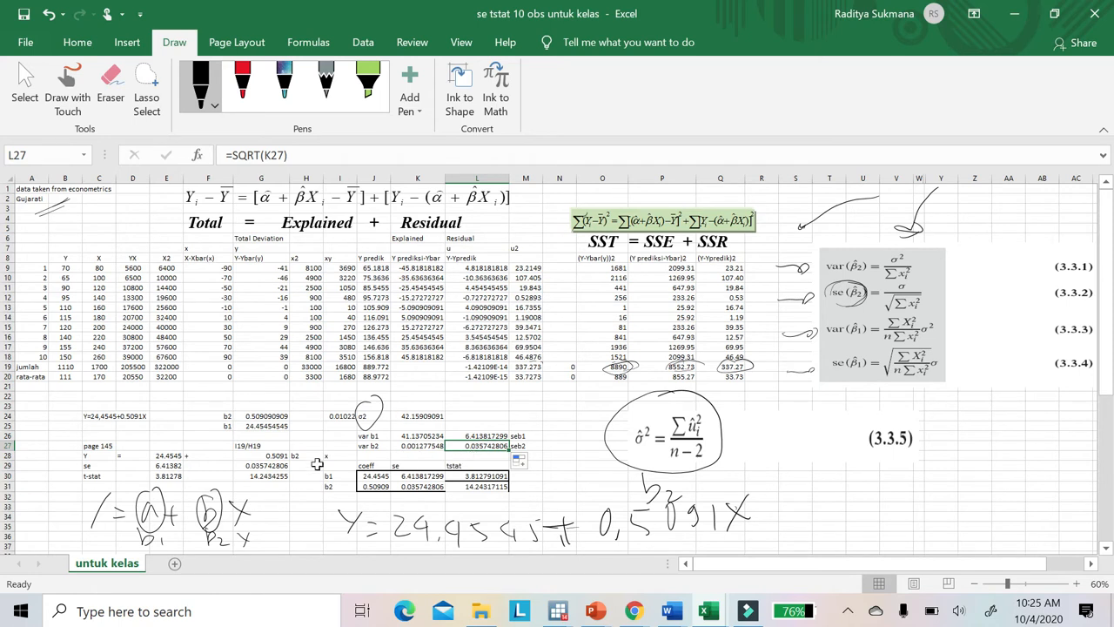
# Step: Compare the se row cells E29 and G29 with the standard errors in L26 and L27
pyautogui.click(155, 465)
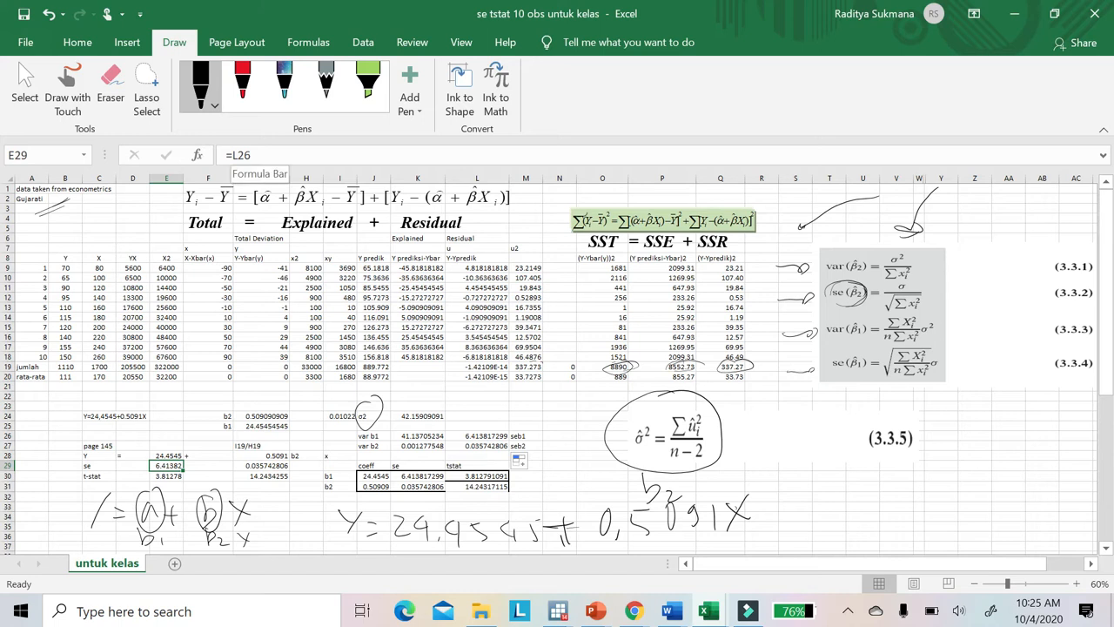
pyautogui.click(490, 435)
pyautogui.click(161, 467)
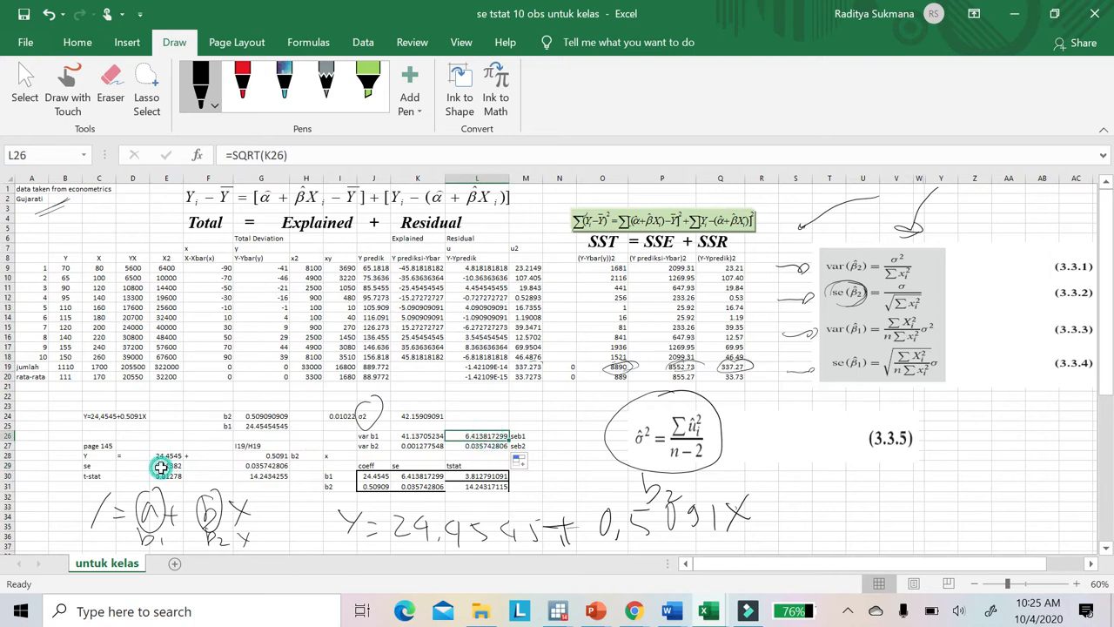
pyautogui.click(252, 466)
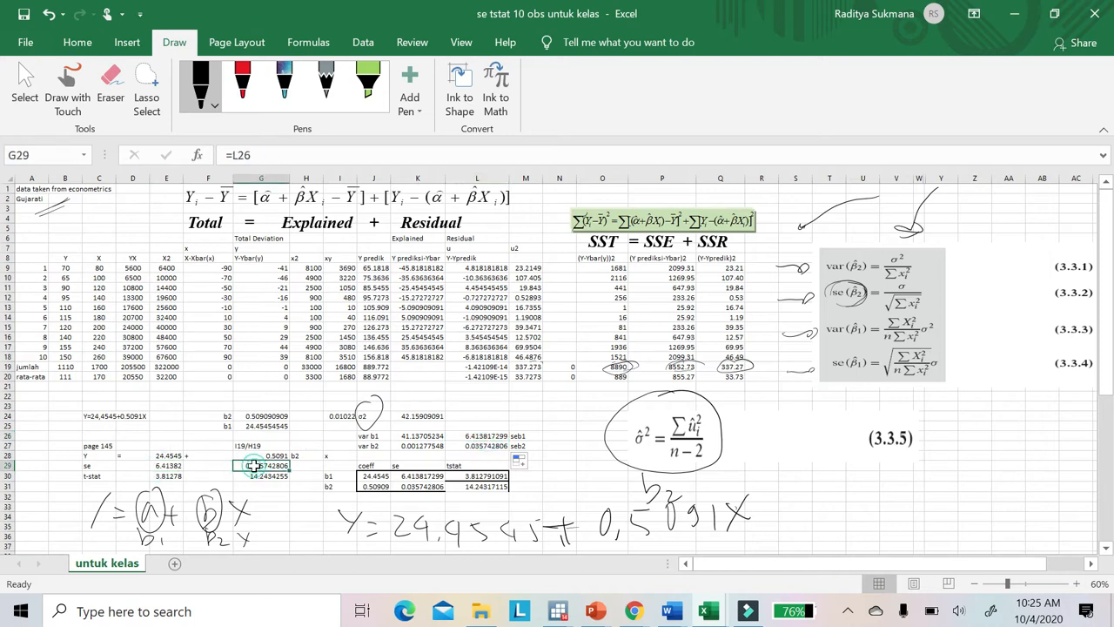
pyautogui.click(492, 446)
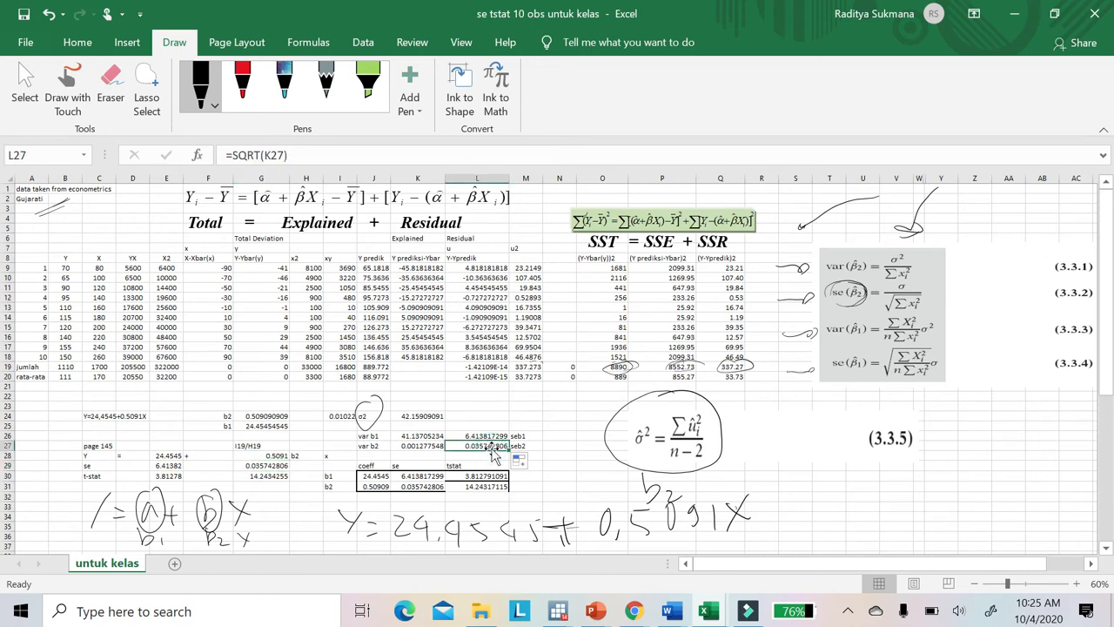
# Step: Examine the t-stat formulas in E30 and G30 along with the coefficients and standard errors they divide
pyautogui.click(174, 478)
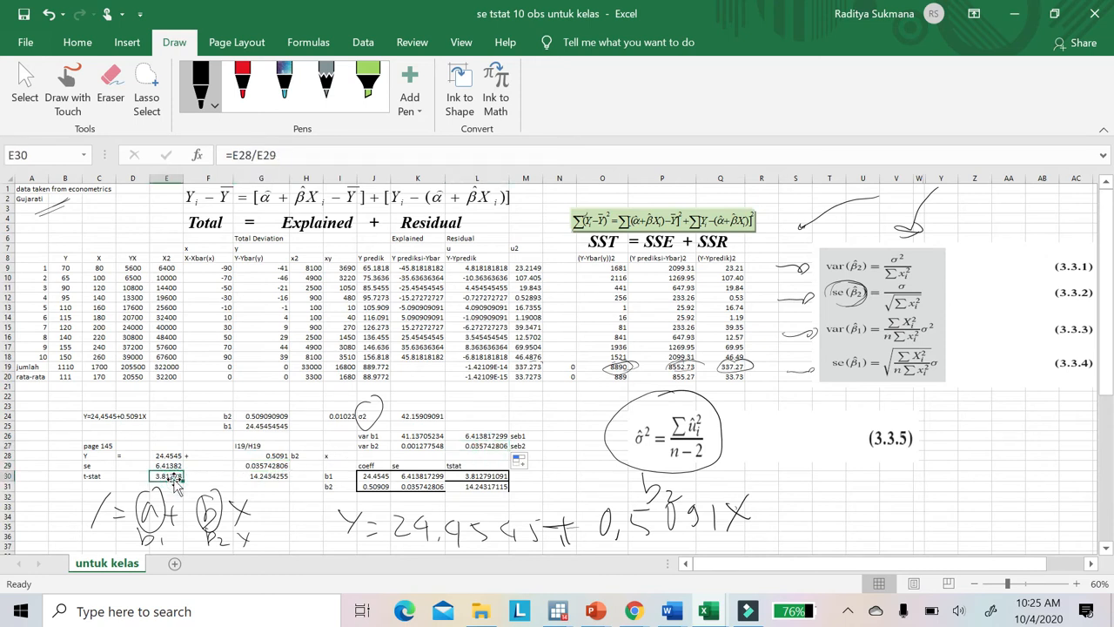
pyautogui.click(175, 454)
pyautogui.click(174, 466)
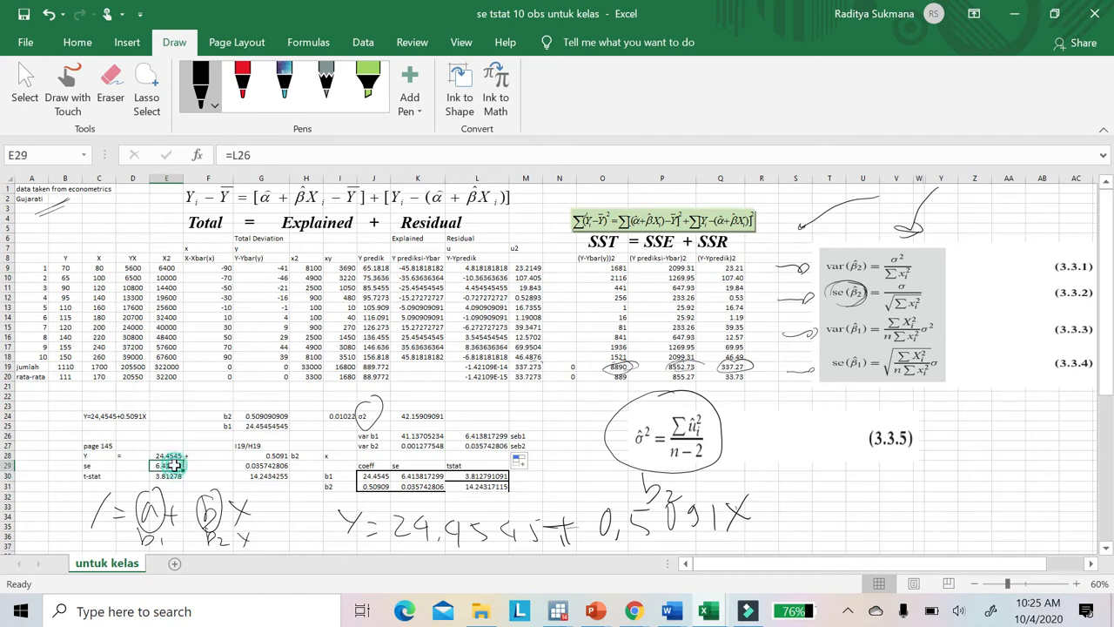
pyautogui.click(173, 476)
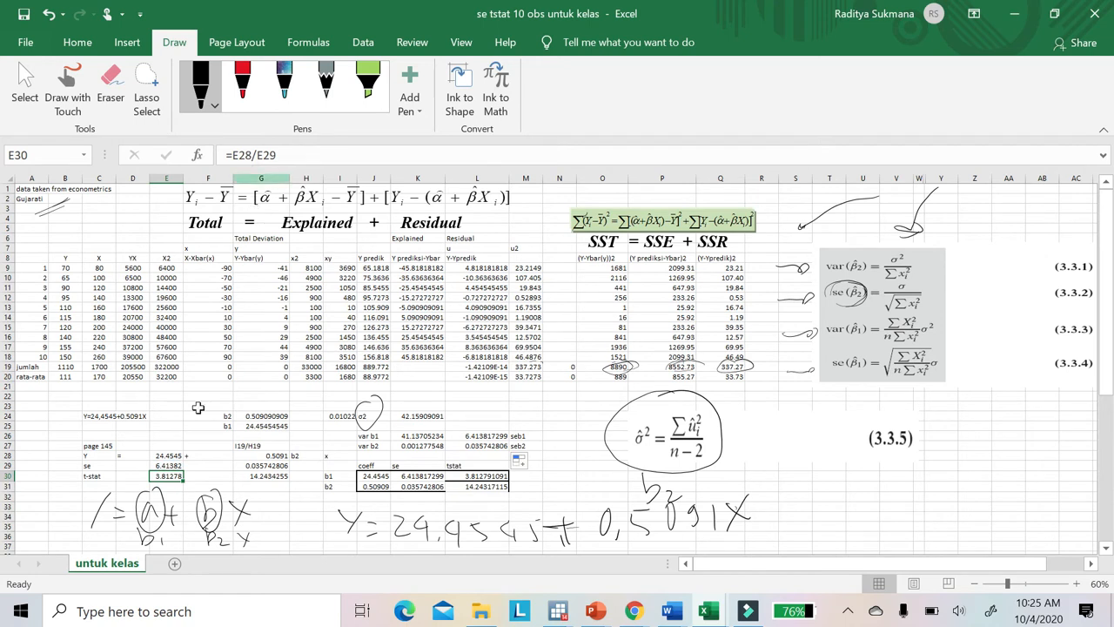
pyautogui.click(276, 481)
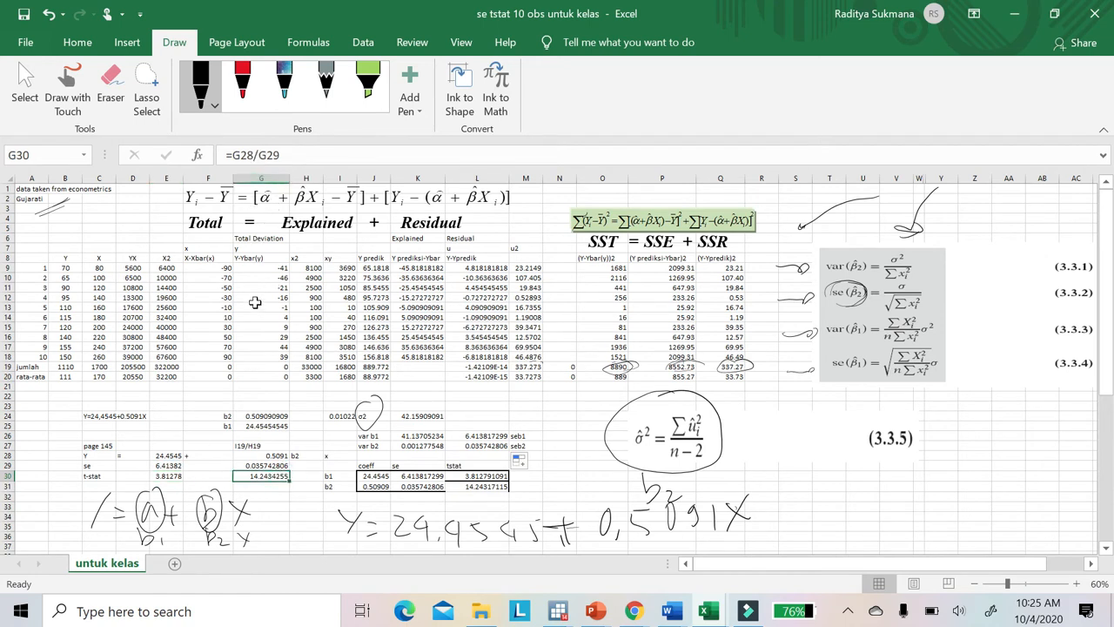
pyautogui.click(273, 454)
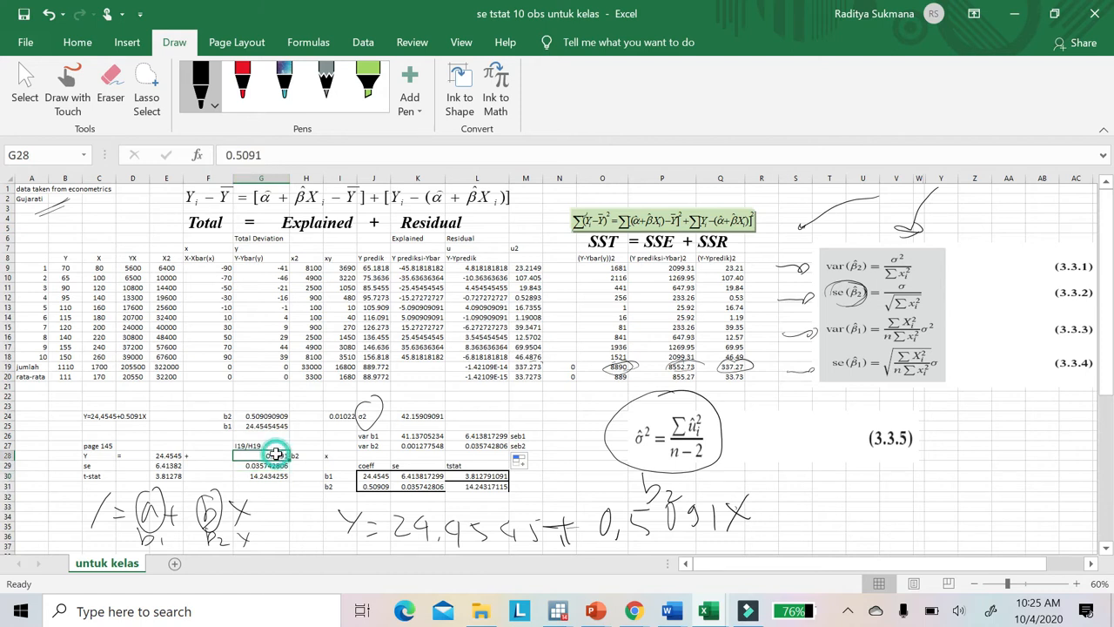
pyautogui.press('Down')
pyautogui.press('Down')
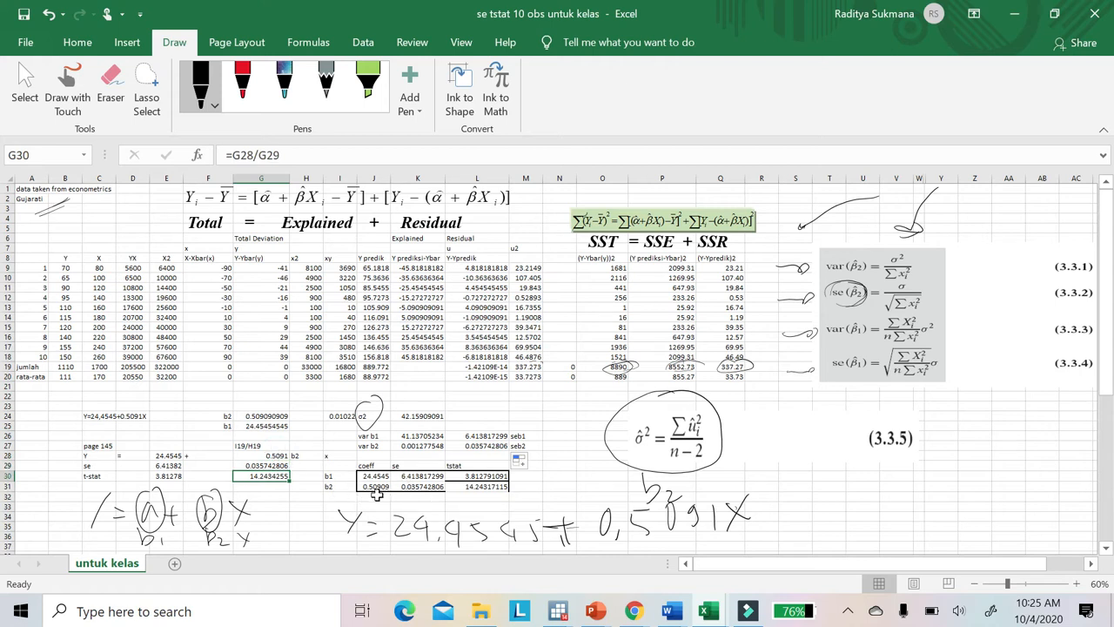
# Step: Review the coefficient, se and tstat summary table, the seb2 formula in L27 and the var b2 formula in K27
pyautogui.scroll(-2, 564, 445)
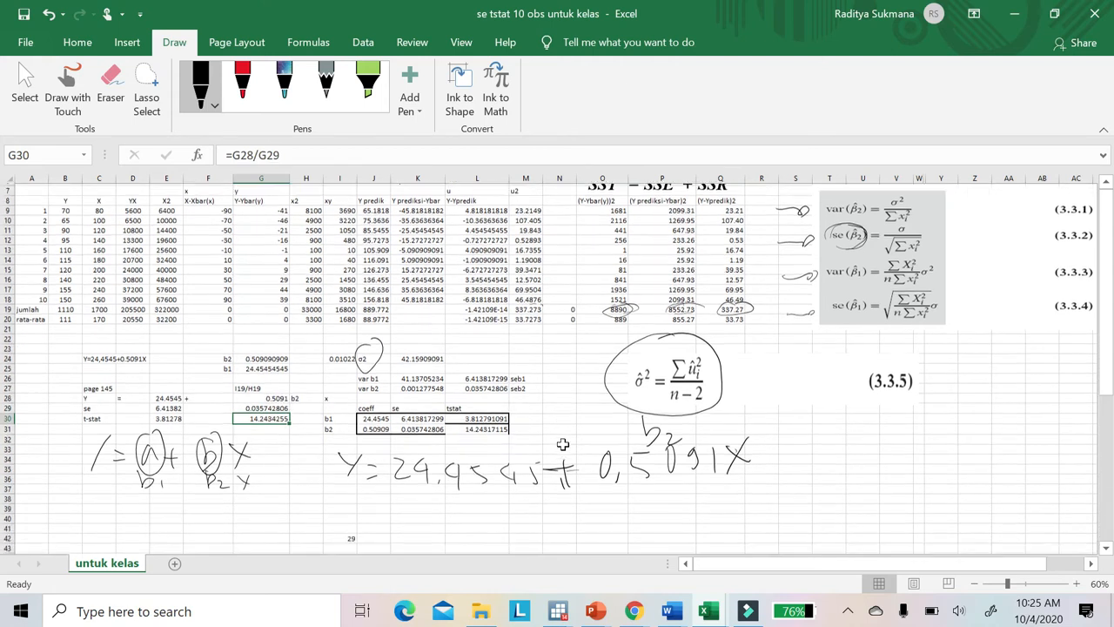
pyautogui.scroll(-2, 564, 444)
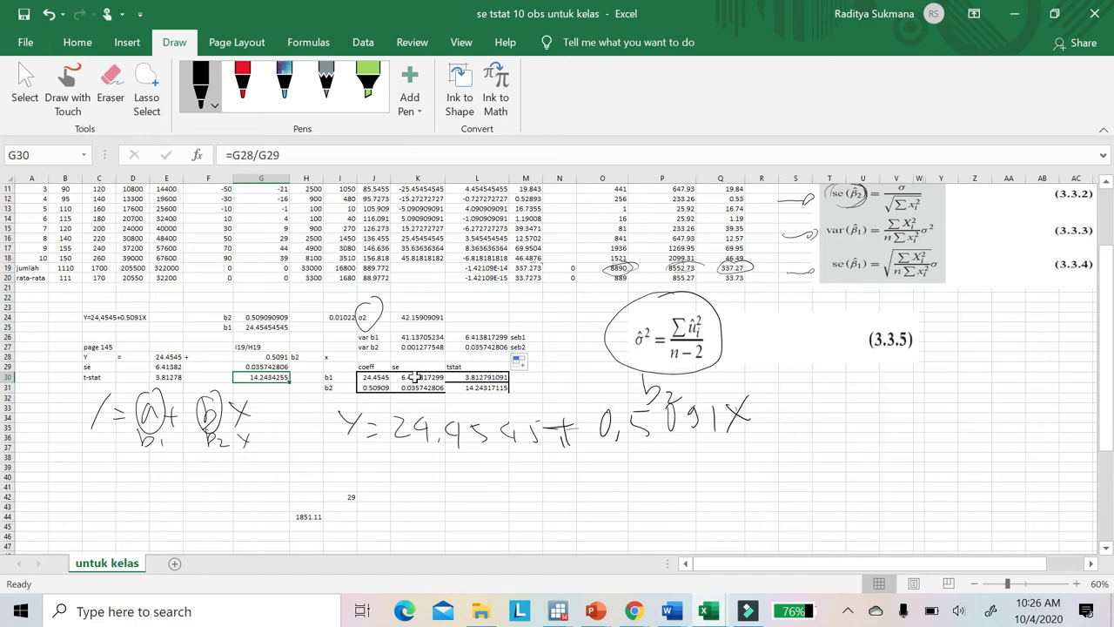
pyautogui.click(485, 346)
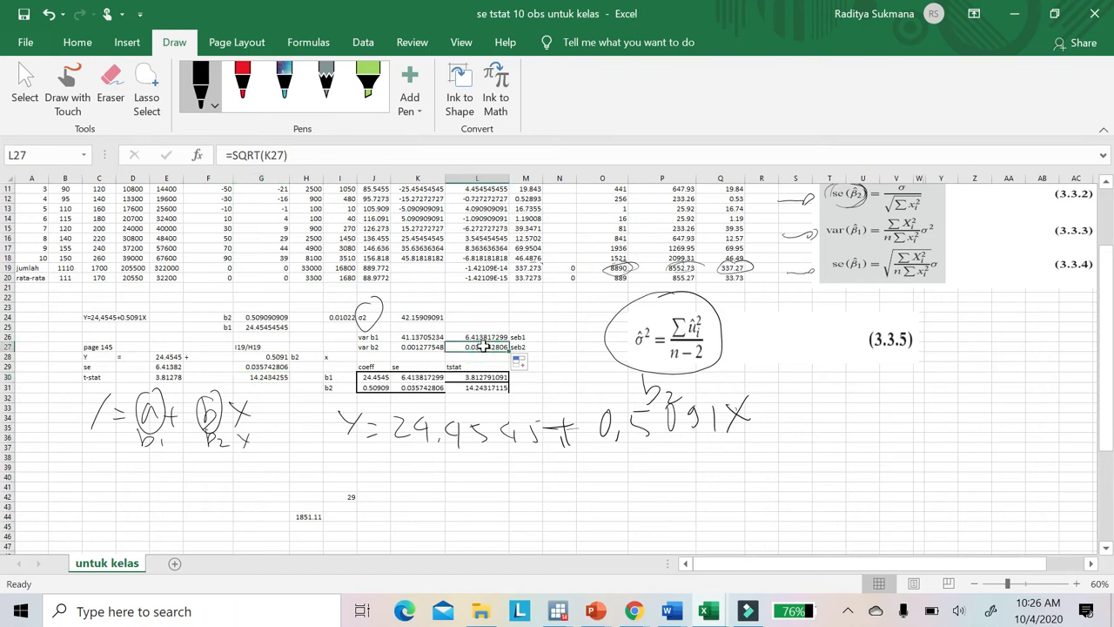
pyautogui.click(423, 347)
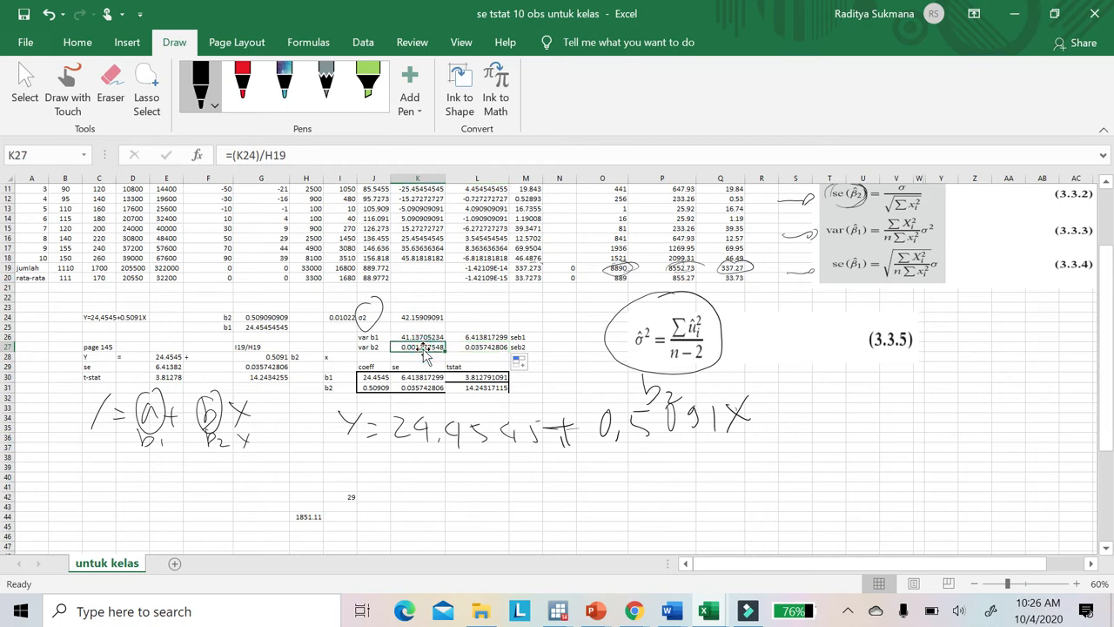
# Step: Compare the b2 coefficient, standard error and t-stat in G28:G30 with the coefficient in J31 and the t-stat formula in L31
pyautogui.scroll(1, 871, 299)
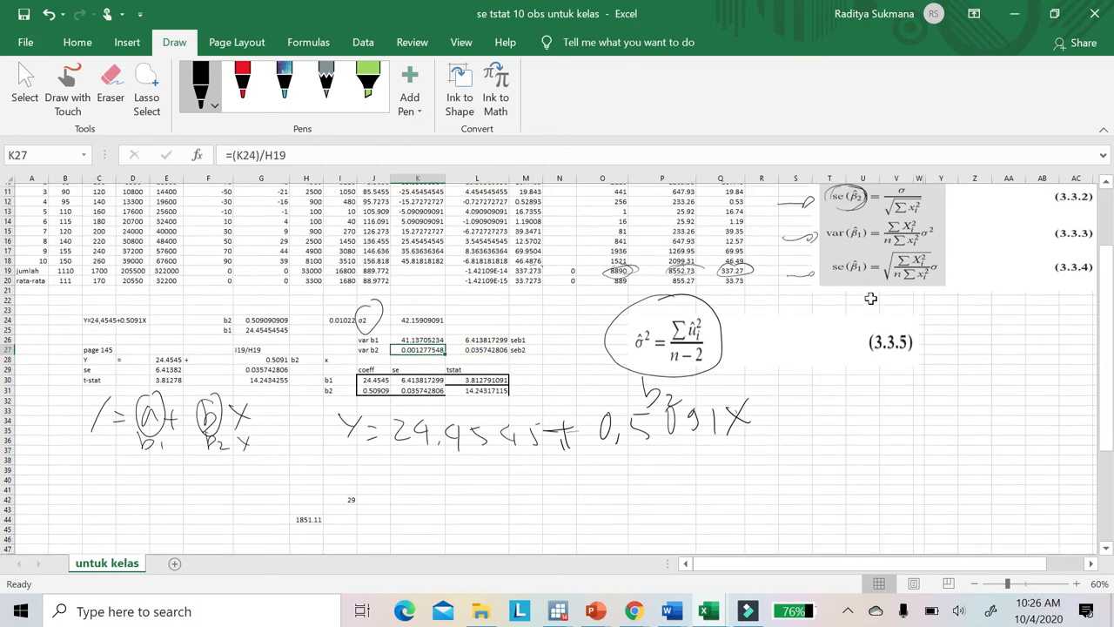
pyautogui.scroll(1, 872, 299)
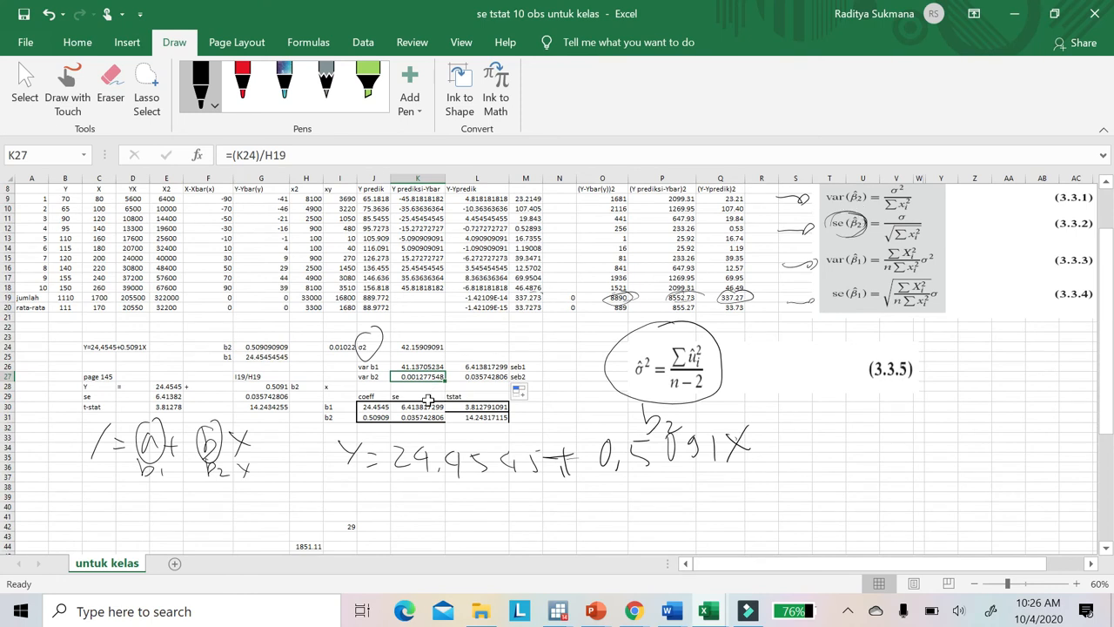
pyautogui.click(382, 418)
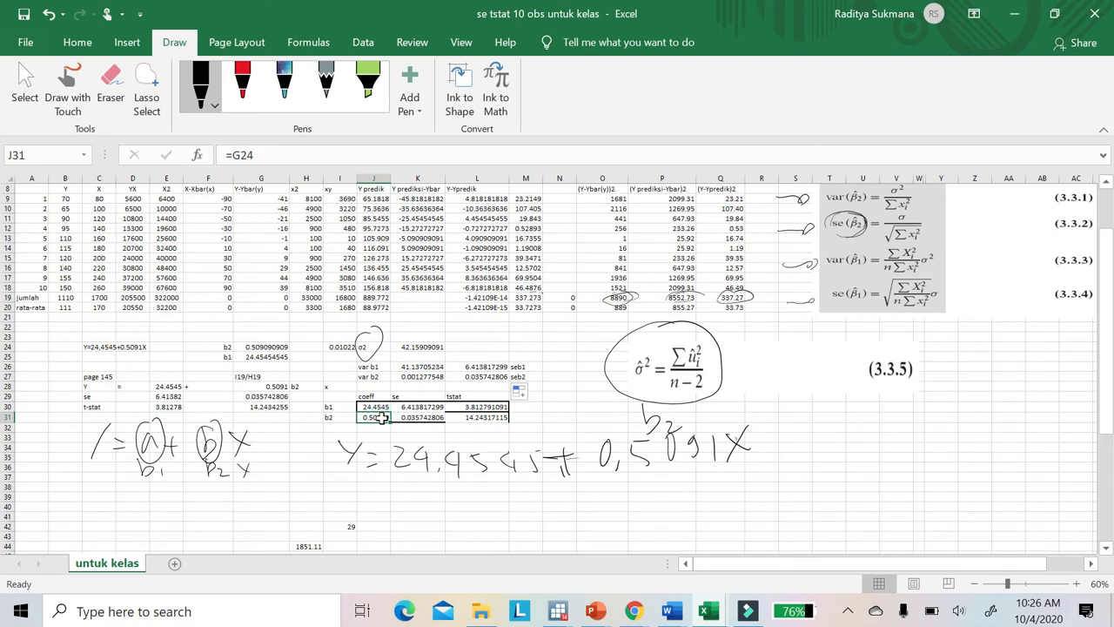
pyautogui.click(263, 385)
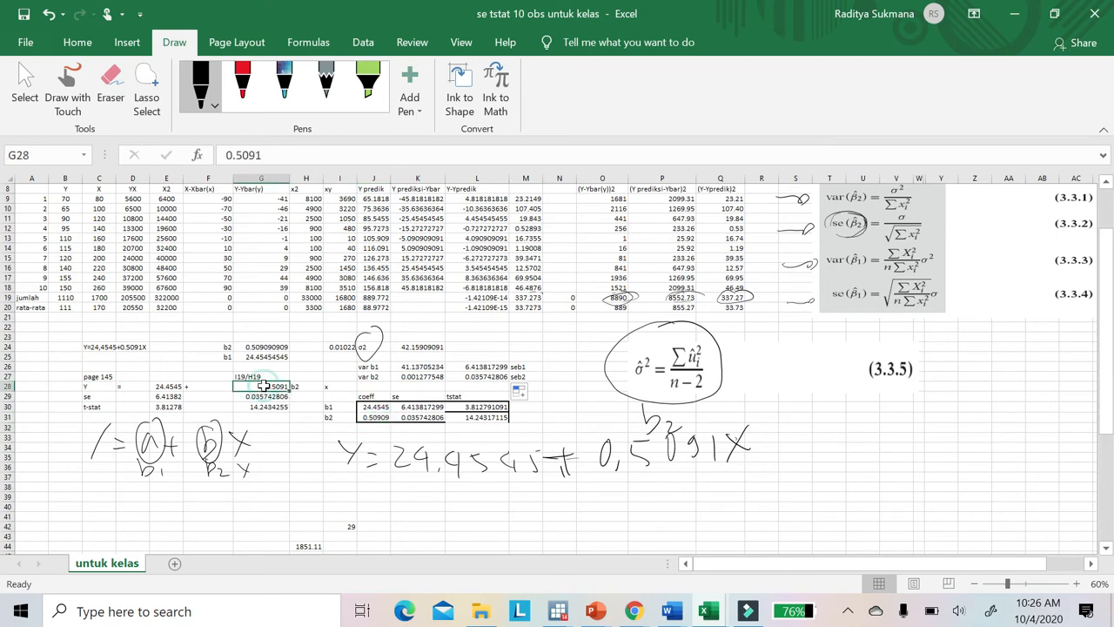
pyautogui.click(263, 397)
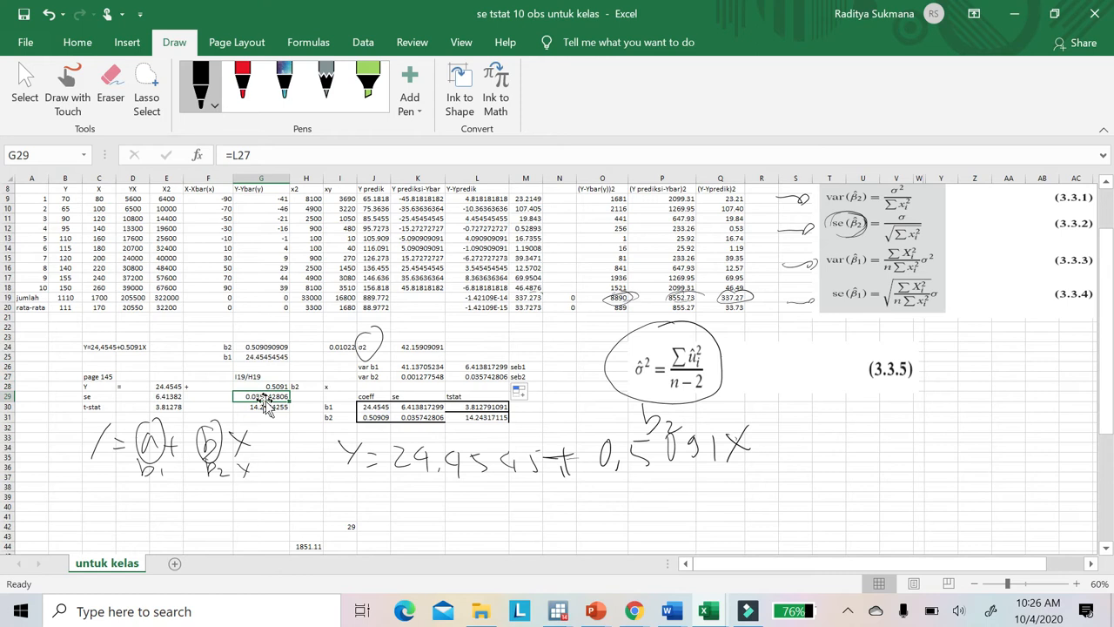
pyautogui.click(272, 386)
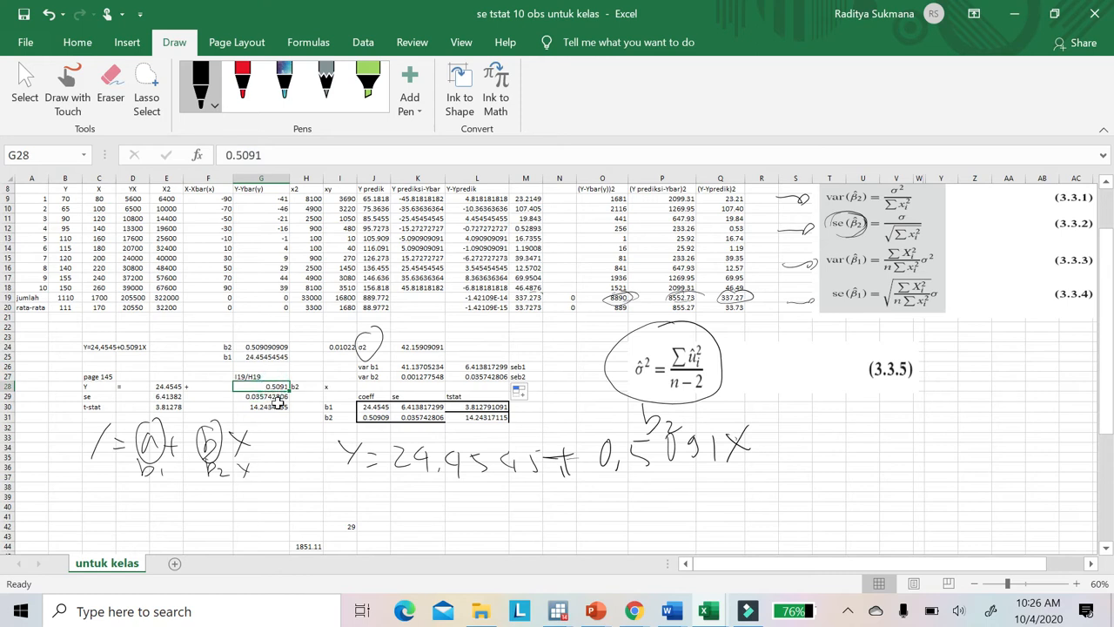
pyautogui.click(277, 407)
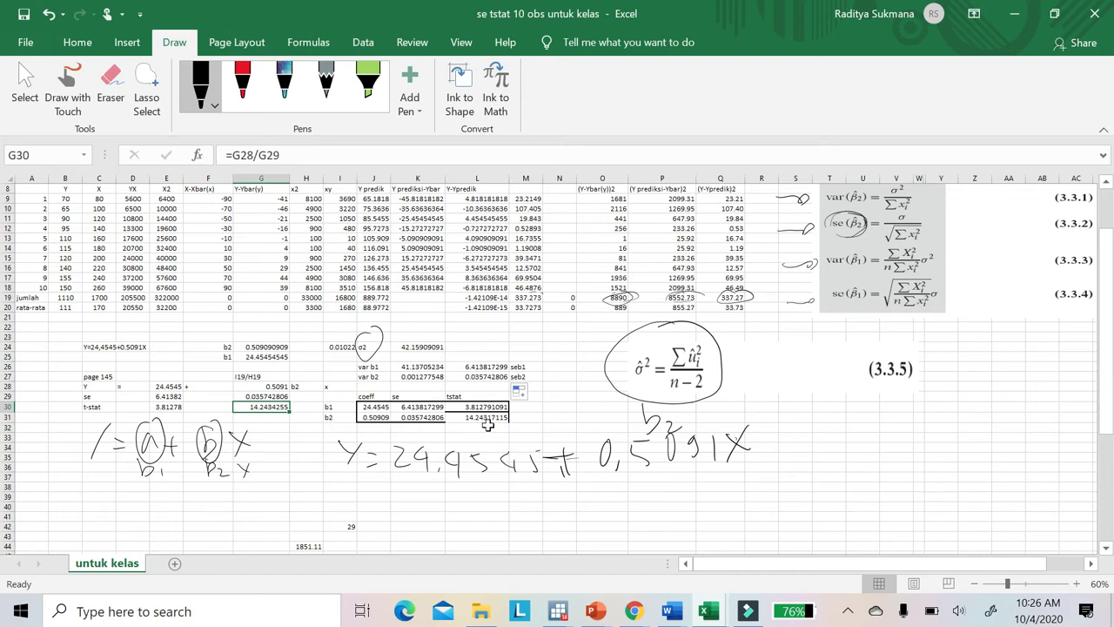
pyautogui.click(489, 418)
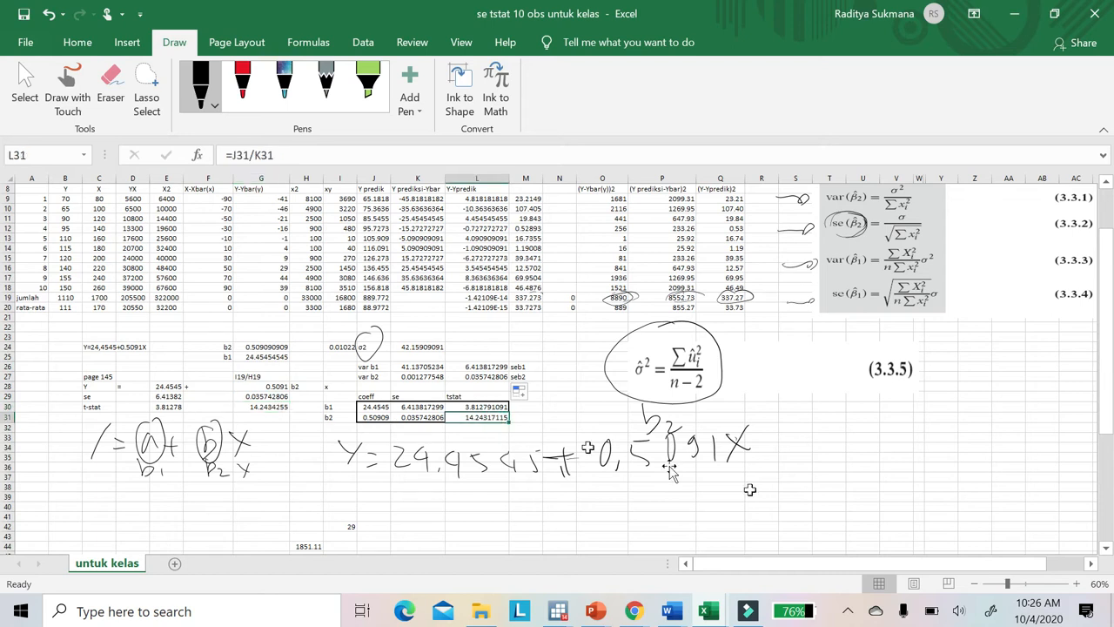
pyautogui.scroll(-1, 795, 511)
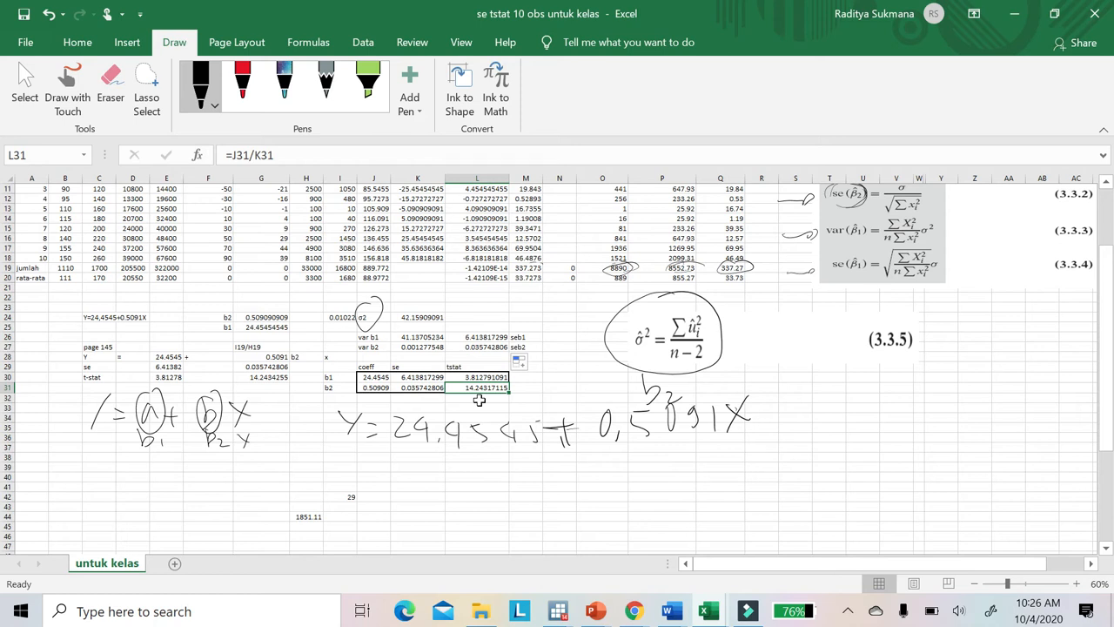
pyautogui.click(731, 461)
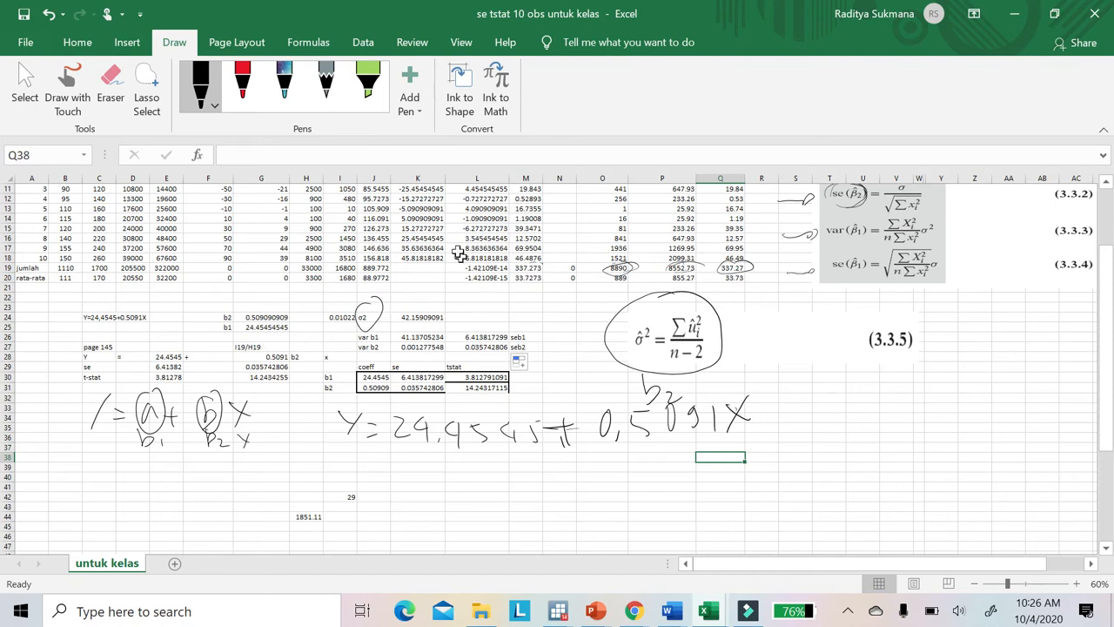
# Step: Check in the program's add-in options whether the Analysis ToolPak is enabled, and close the add-ins list
pyautogui.click(364, 44)
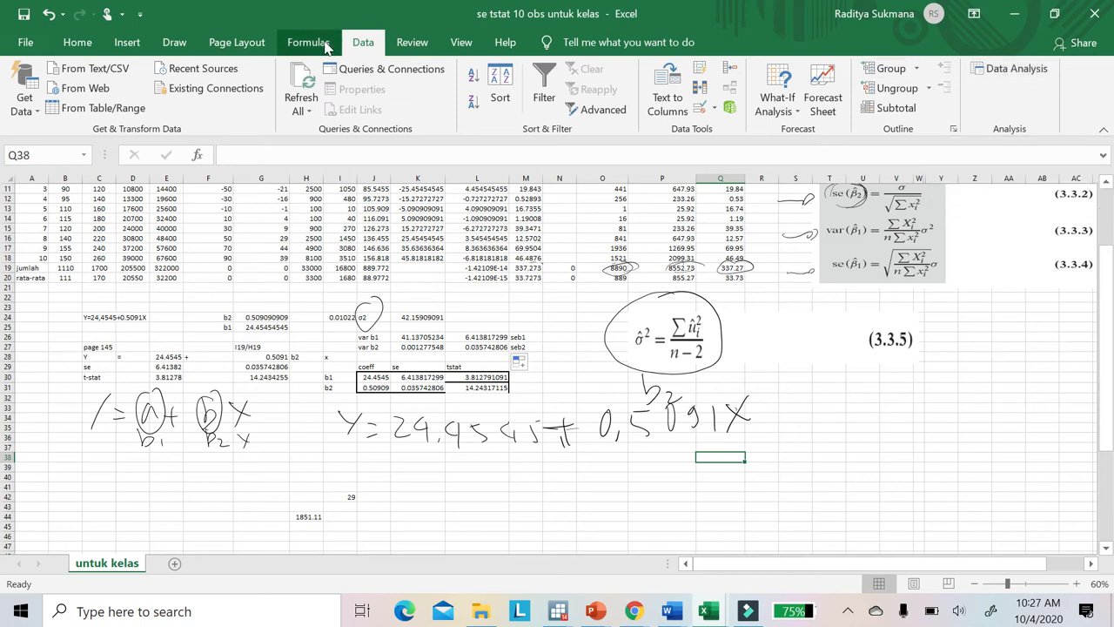
pyautogui.click(26, 43)
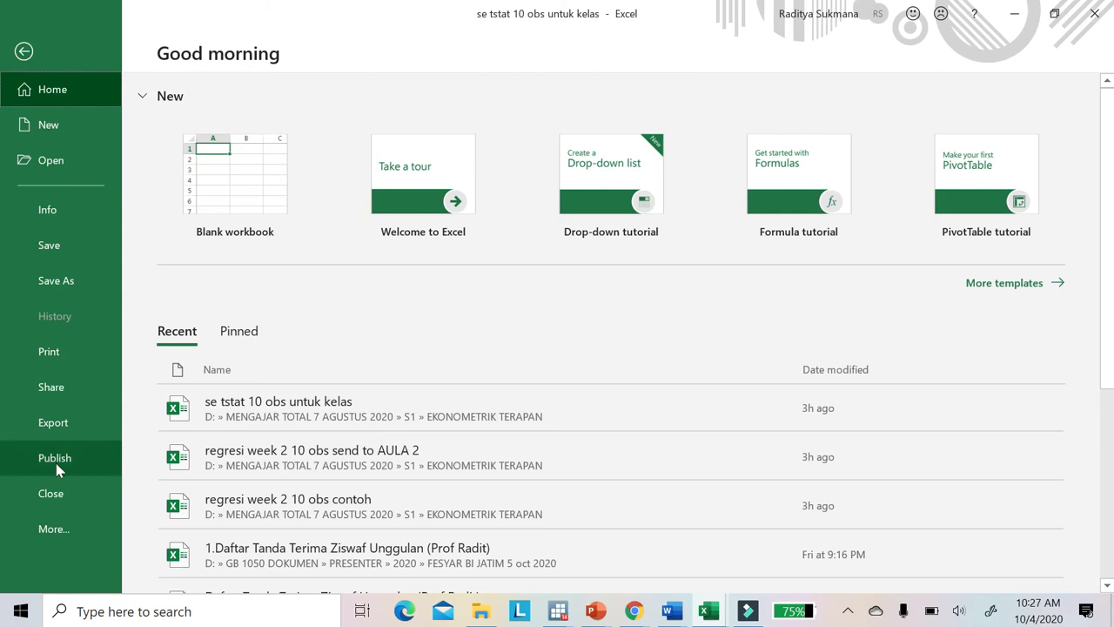
pyautogui.click(53, 533)
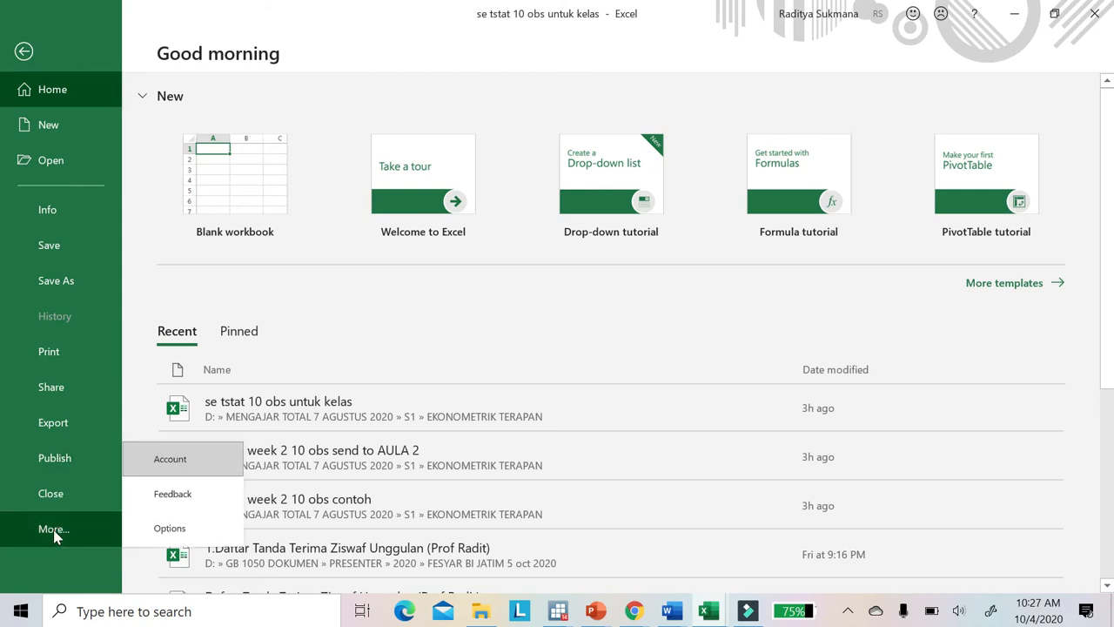
pyautogui.click(170, 528)
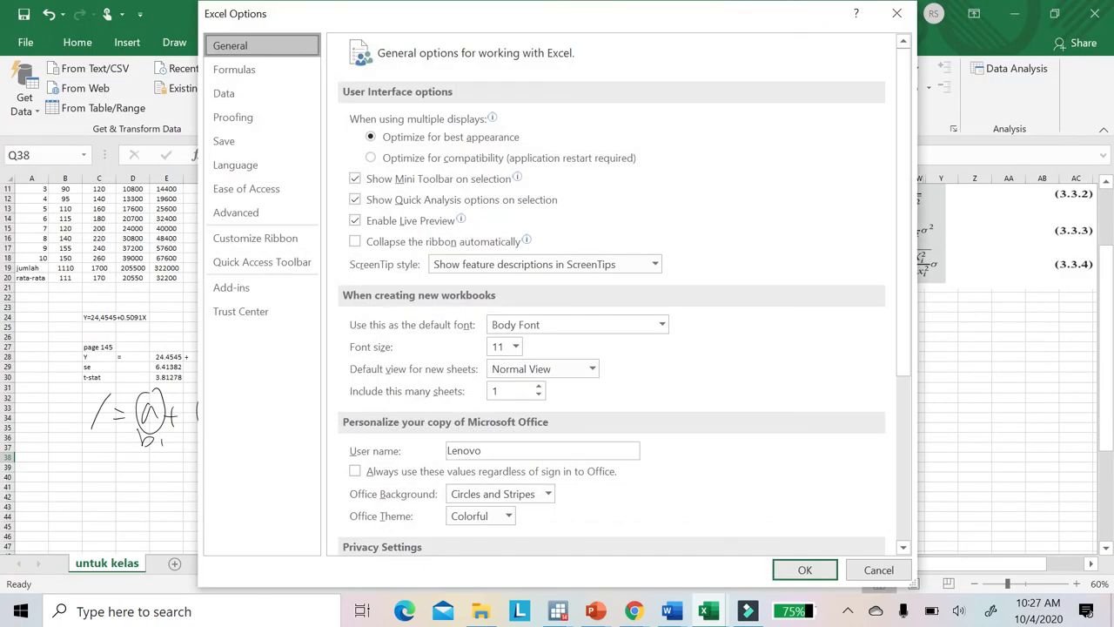
pyautogui.click(241, 289)
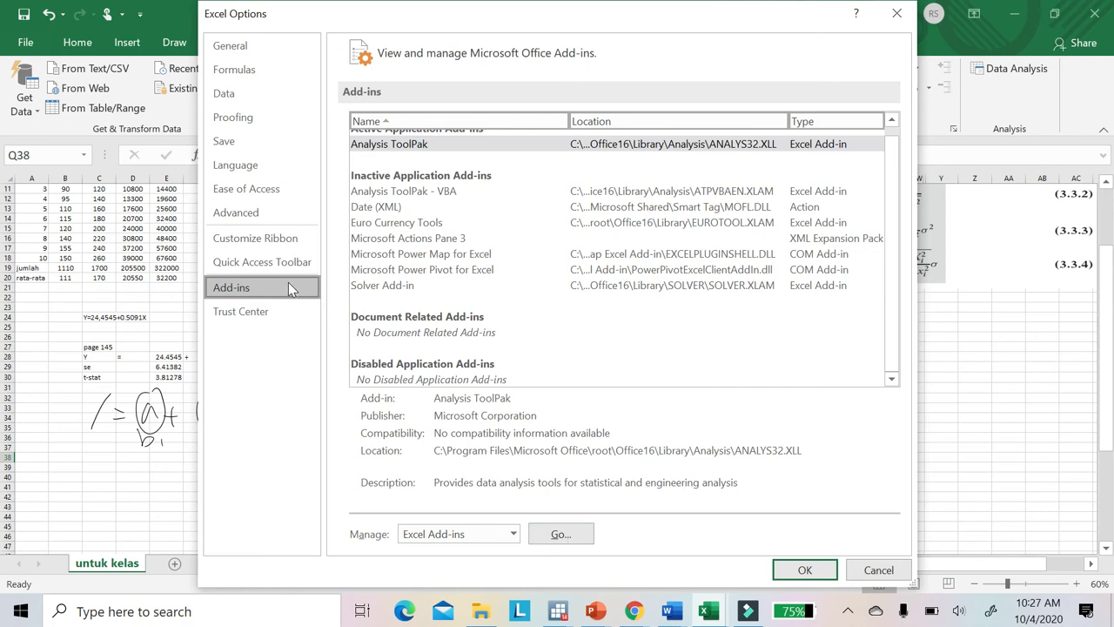
pyautogui.click(560, 534)
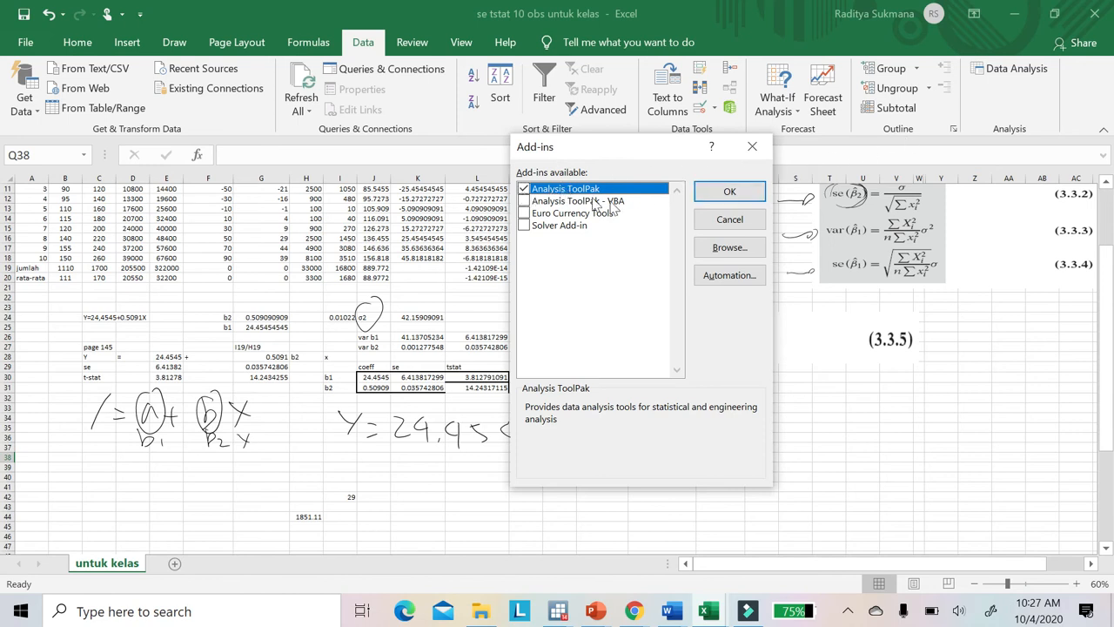
pyautogui.click(711, 220)
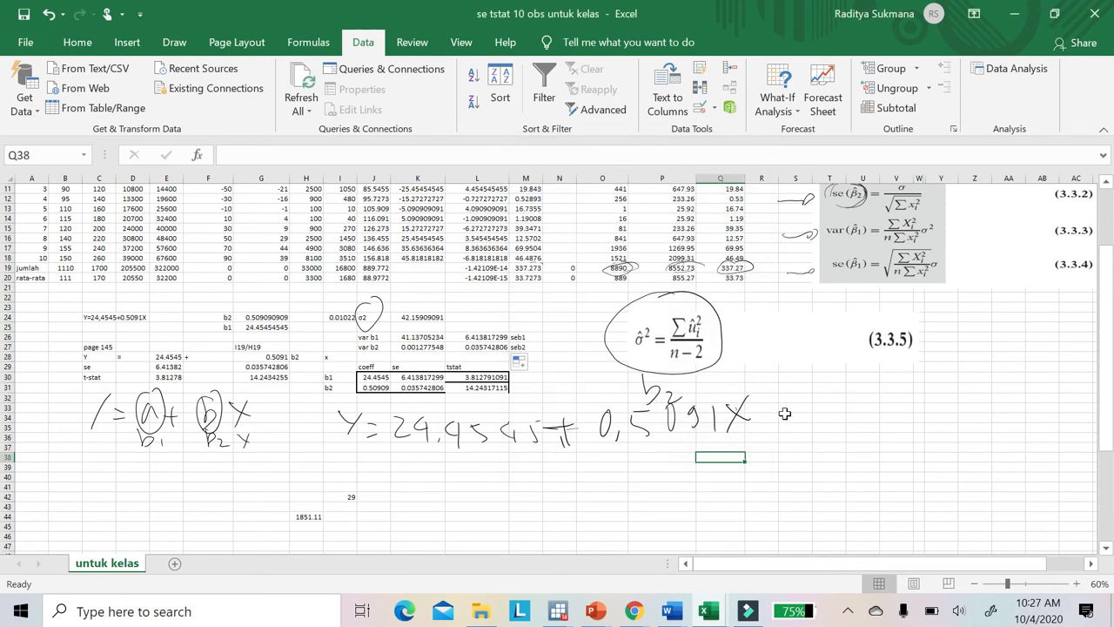
# Step: Review the coefficient, se and tstat values in J30:L31, select cell T34 and open the Regression data analysis tool
pyautogui.click(817, 418)
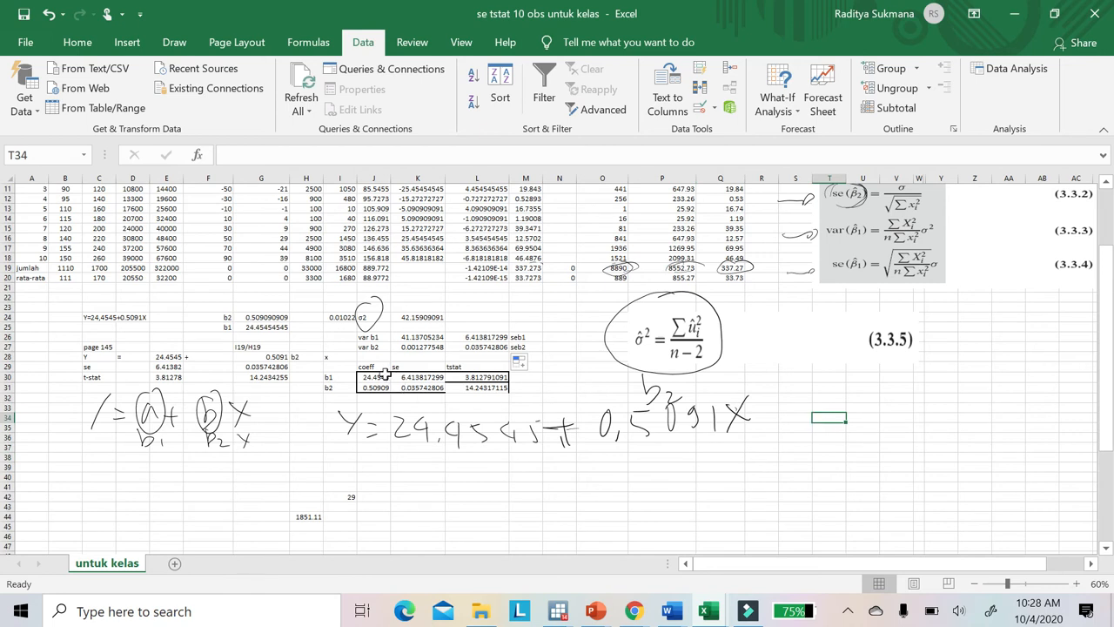
pyautogui.moveTo(386, 374); pyautogui.dragTo(498, 386)
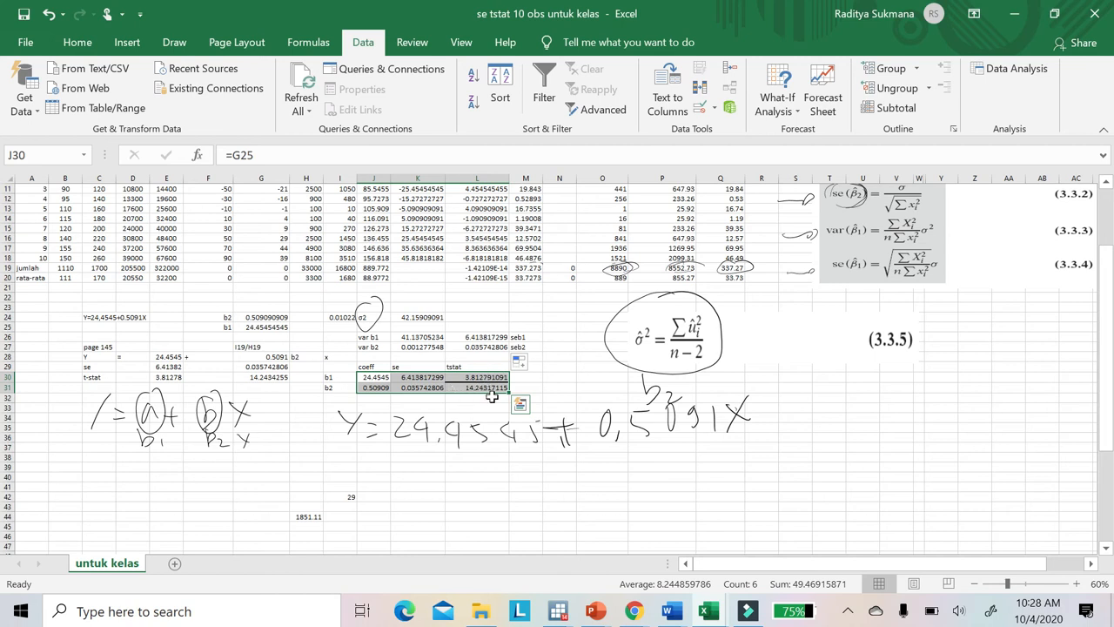
pyautogui.click(829, 417)
pyautogui.click(996, 67)
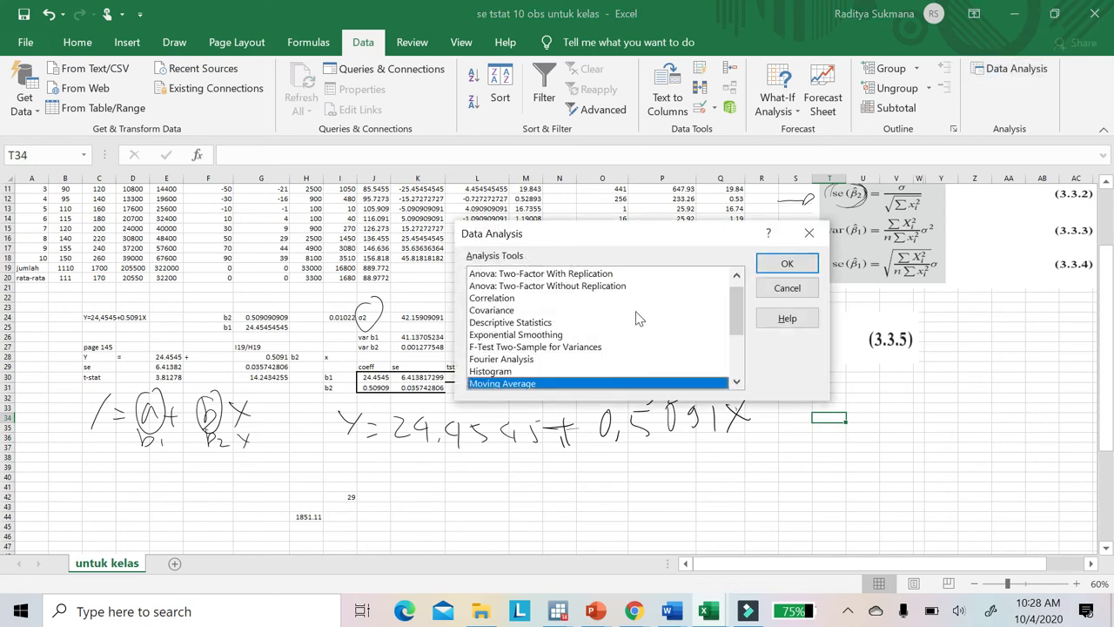
pyautogui.click(736, 358)
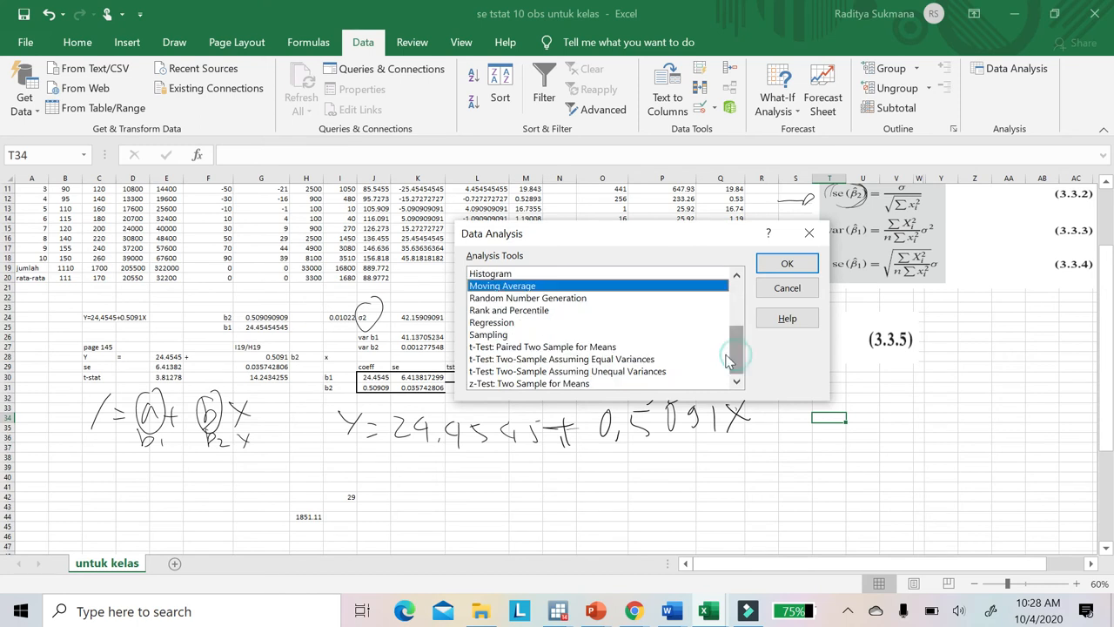
pyautogui.click(518, 323)
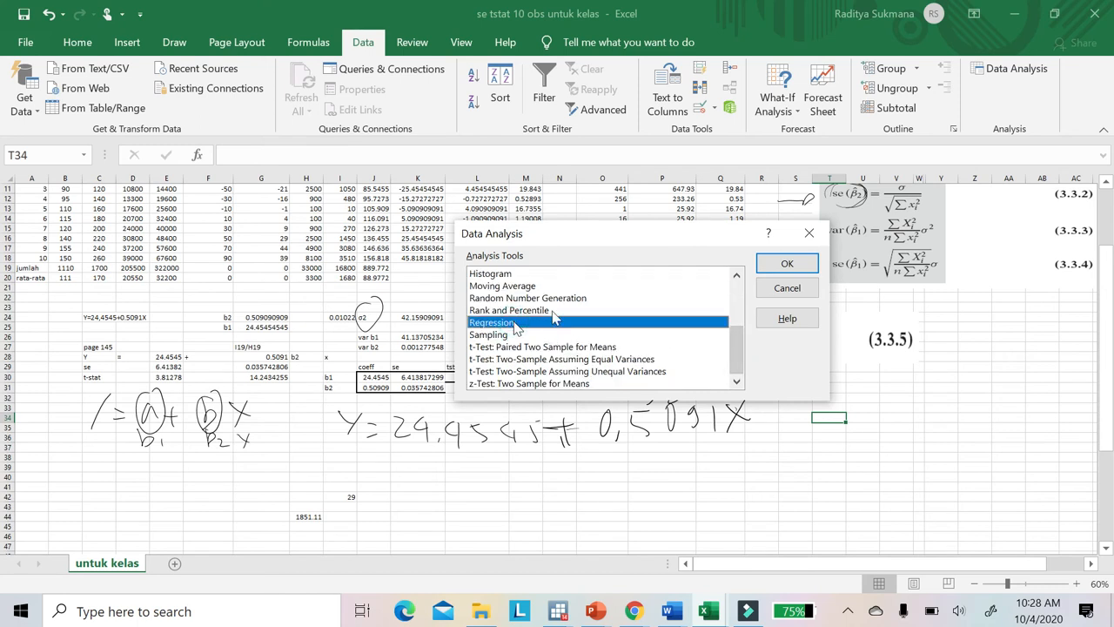
pyautogui.click(786, 266)
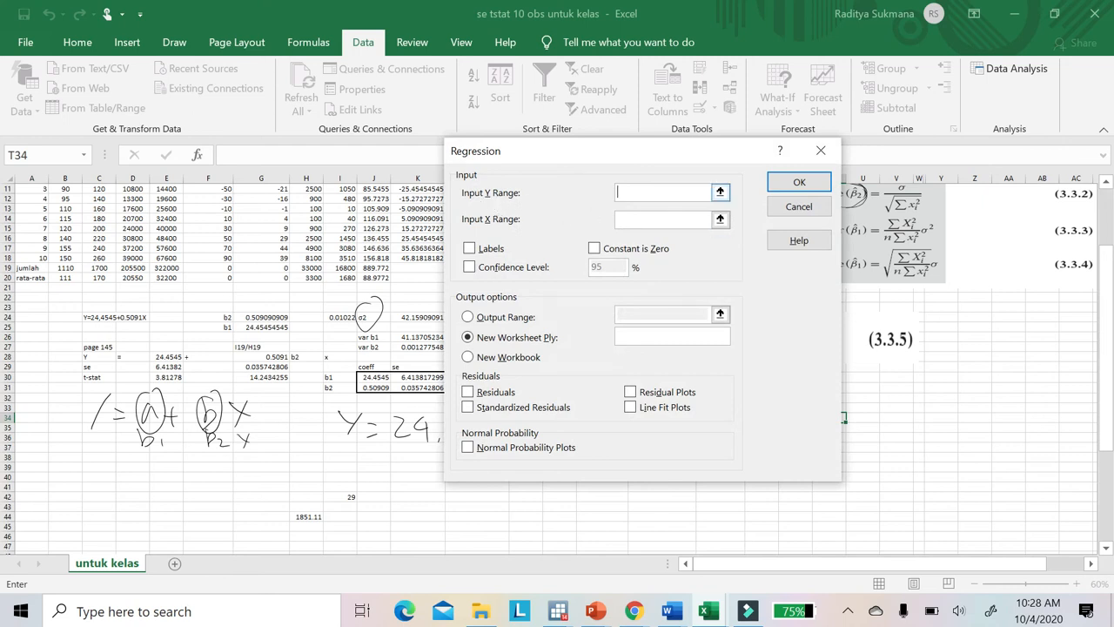
# Step: Set the regression's input Y range to the ten Y observations in B9:B18
pyautogui.click(720, 193)
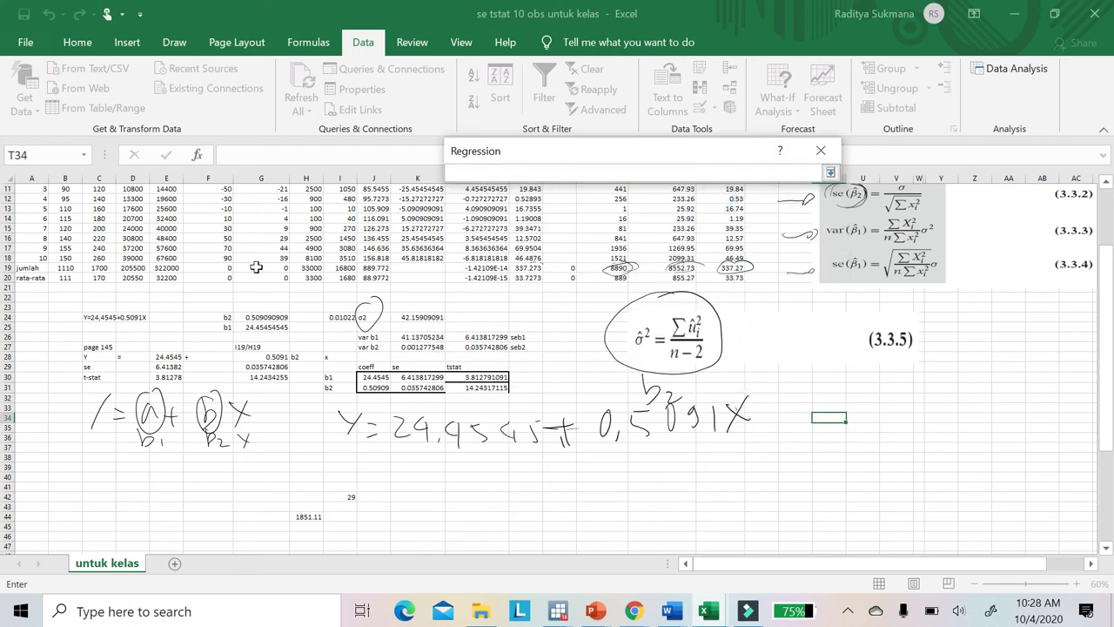
pyautogui.scroll(3, 256, 268)
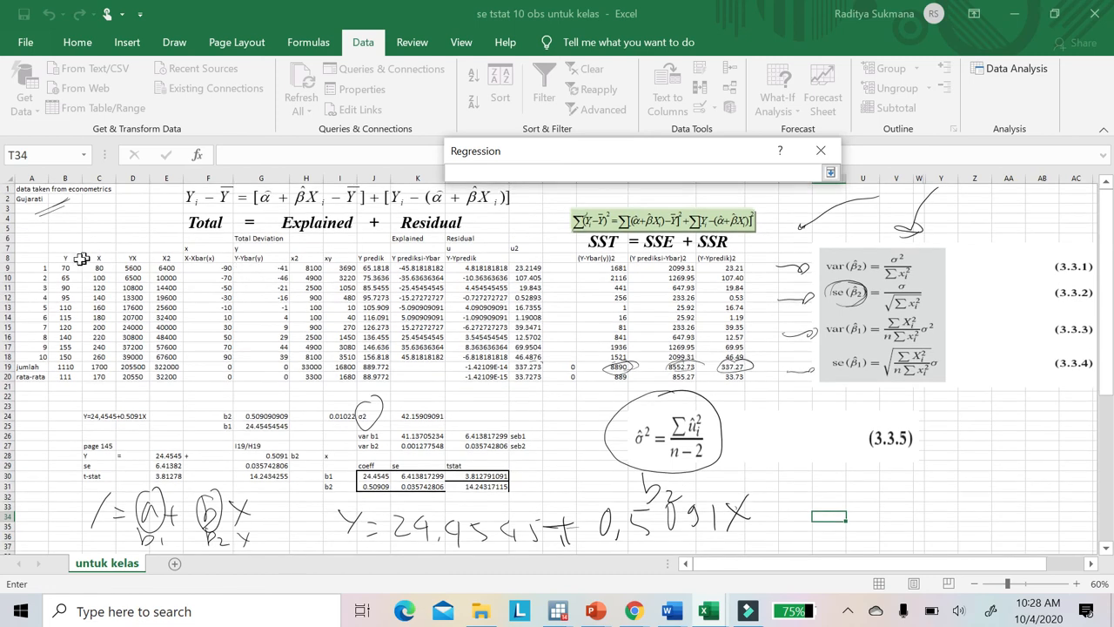
pyautogui.click(71, 270)
pyautogui.moveTo(72, 270); pyautogui.dragTo(69, 357)
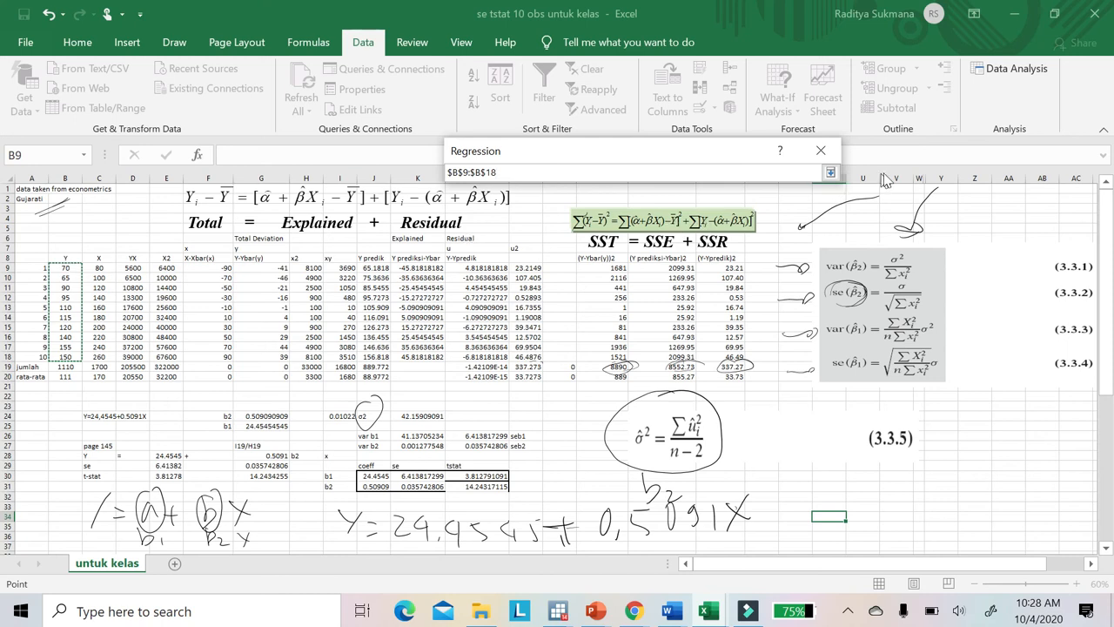
pyautogui.click(831, 173)
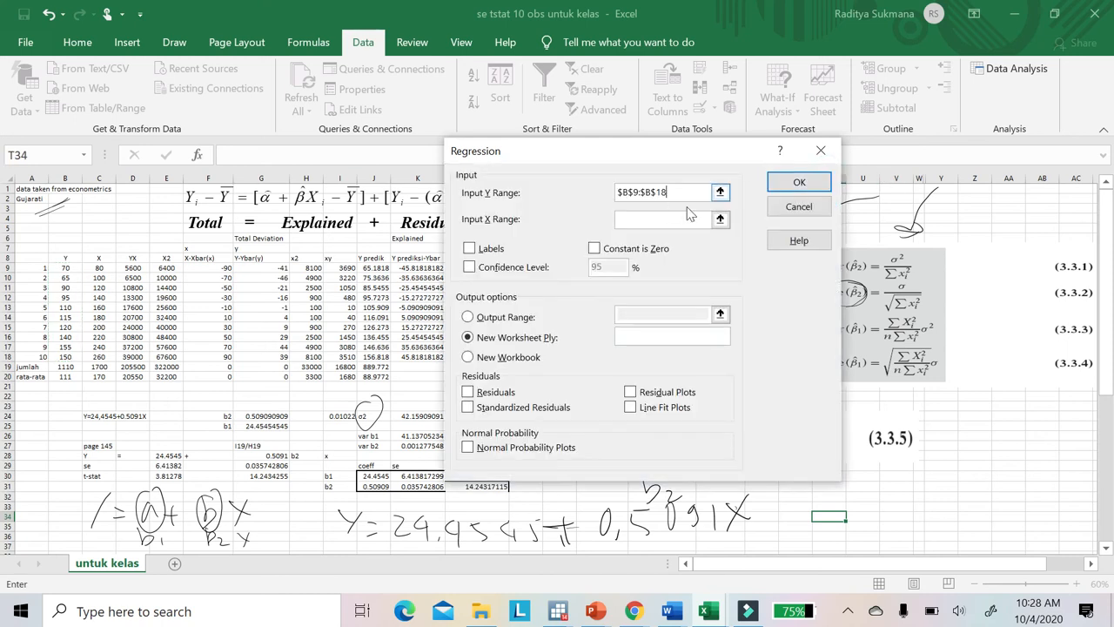
# Step: Set the regression's input X range to the ten X observations in C9:C18
pyautogui.click(719, 220)
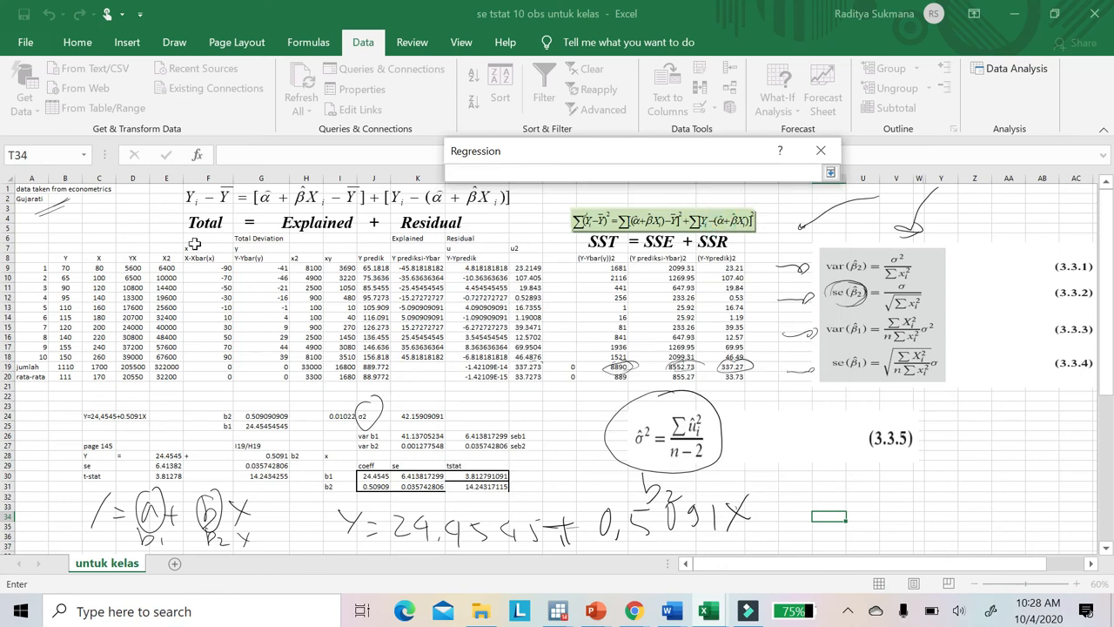
pyautogui.click(102, 272)
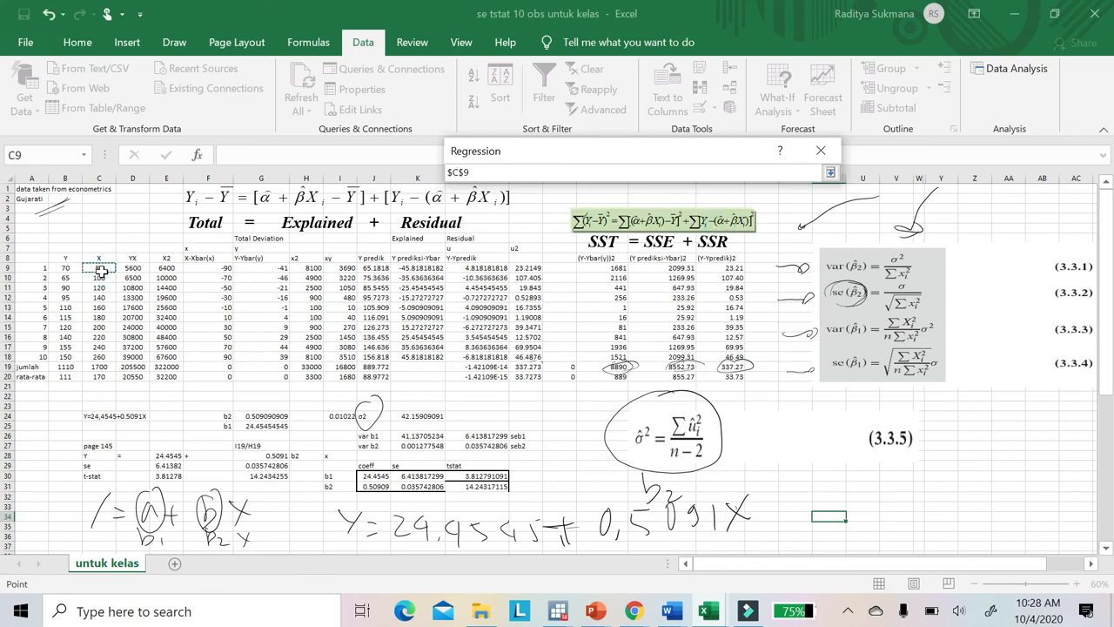
pyautogui.hotkey('shift', 'Down')
pyautogui.hotkey('shift', 'Down')
pyautogui.hotkey('shift', 'Down')
pyautogui.hotkey('shift', 'Down')
pyautogui.hotkey('shift', 'Down')
pyautogui.hotkey('shift', 'Down')
pyautogui.hotkey('shift', 'Down')
pyautogui.hotkey('shift', 'Down')
pyautogui.hotkey('shift', 'Down')
pyautogui.click(831, 173)
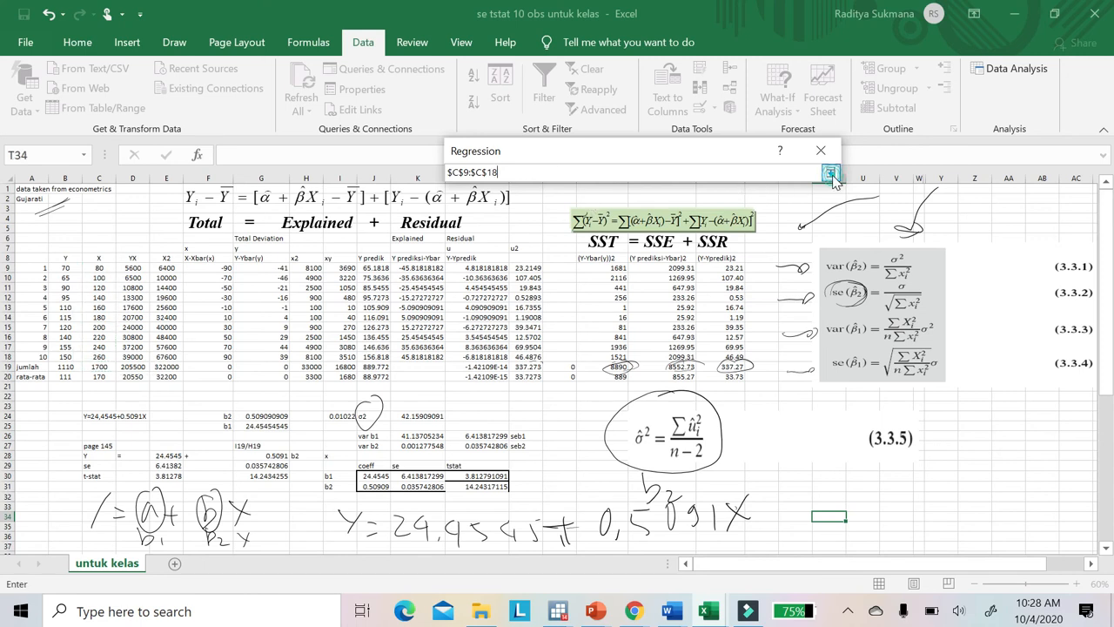
# Step: Send the regression results to an output range on the current sheet, T34:AQ157
pyautogui.click(524, 319)
pyautogui.press('Escape')
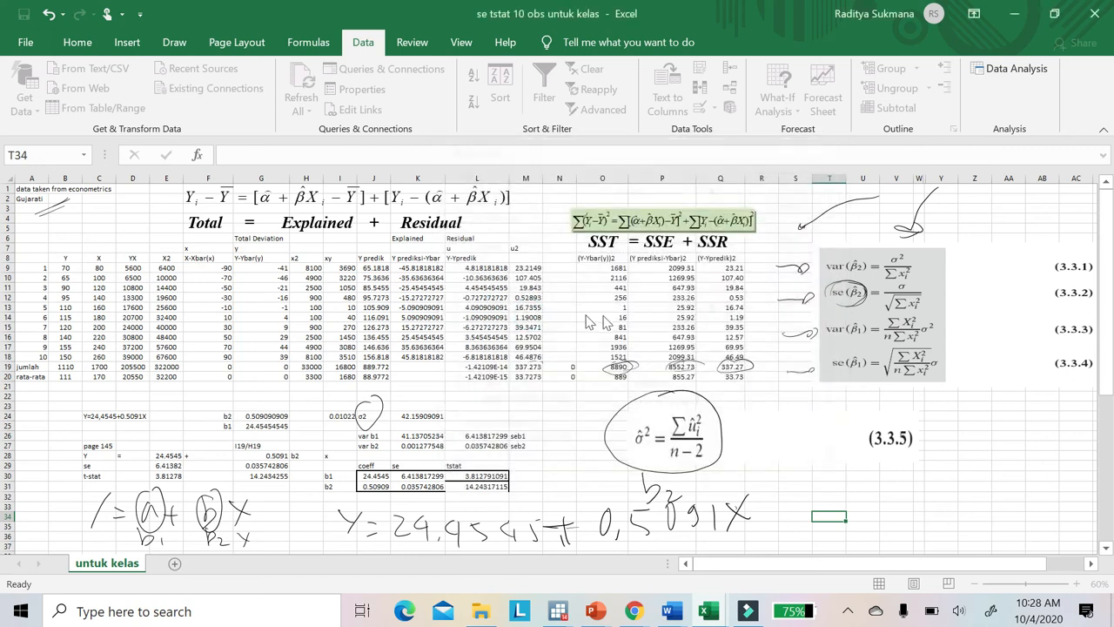
pyautogui.click(716, 314)
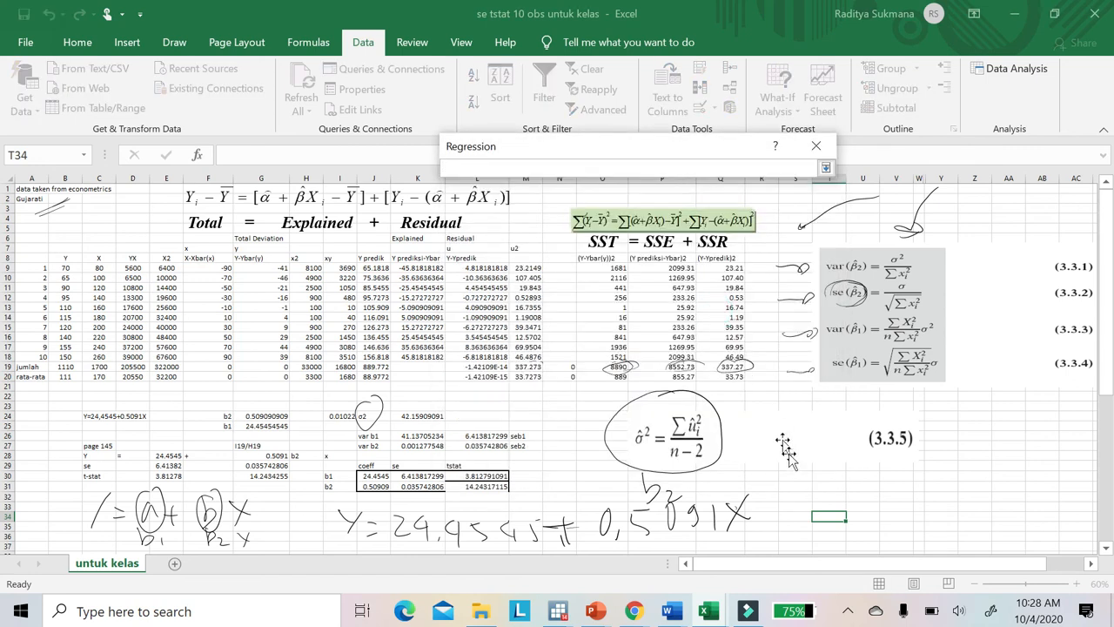
pyautogui.moveTo(820, 513); pyautogui.dragTo(1043, 562)
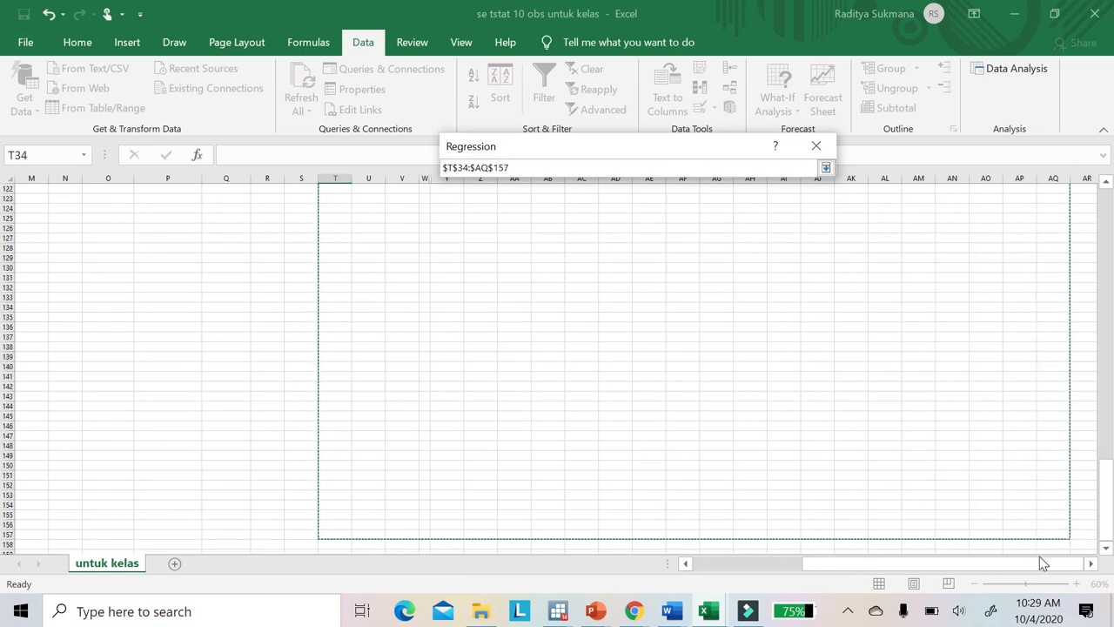
pyautogui.click(826, 168)
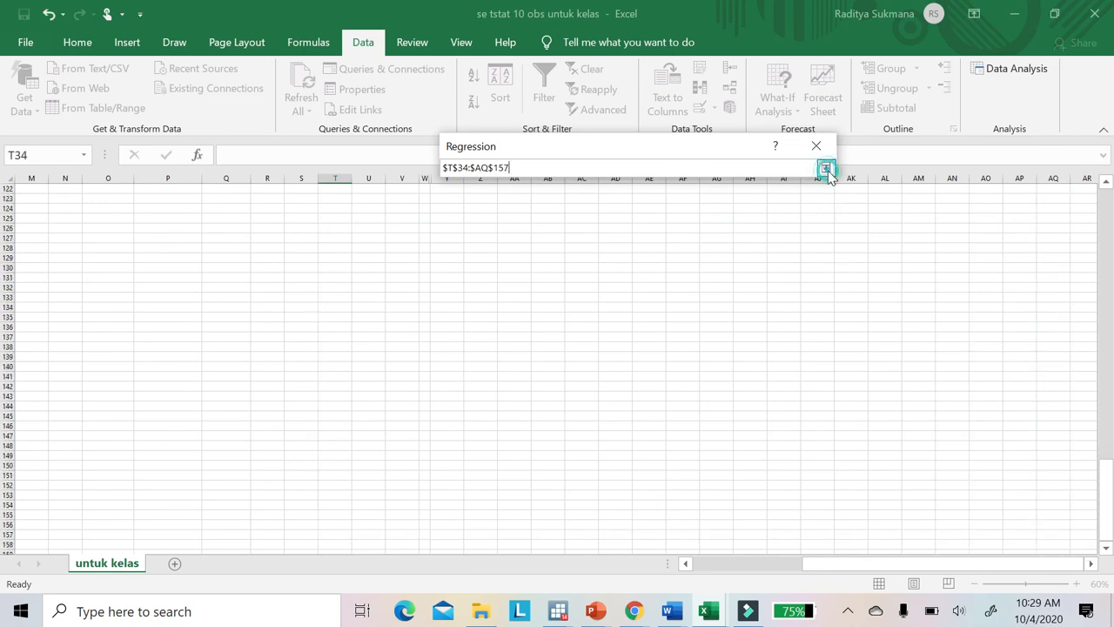
pyautogui.scroll(5, 288, 332)
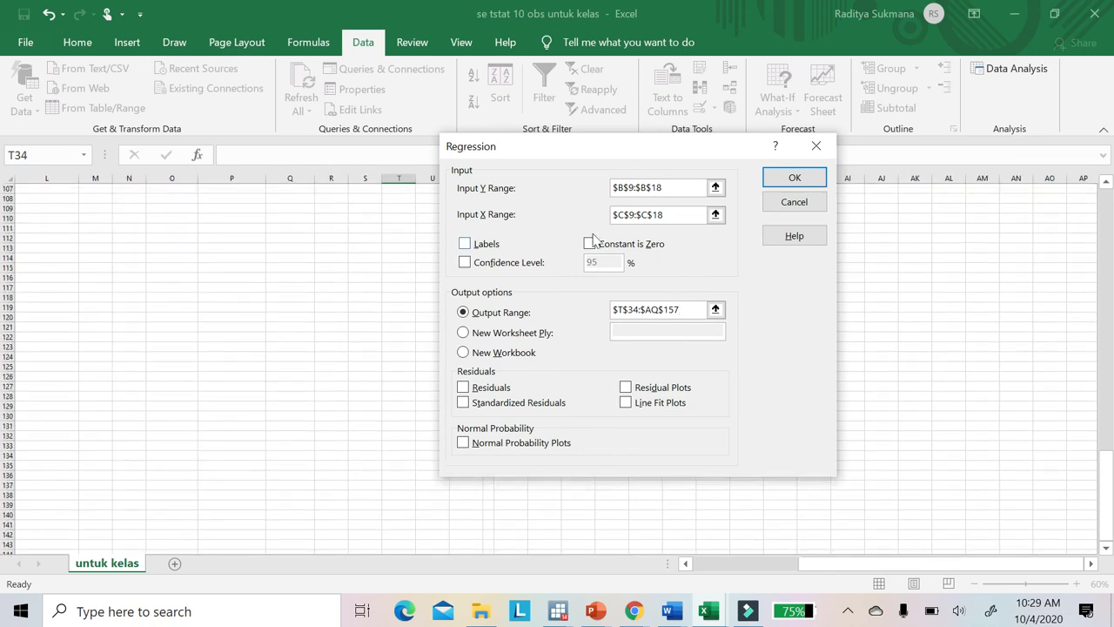
# Step: Run the regression and widen output columns X, W and V so the standard errors, t statistics and P-values display in full
pyautogui.click(781, 176)
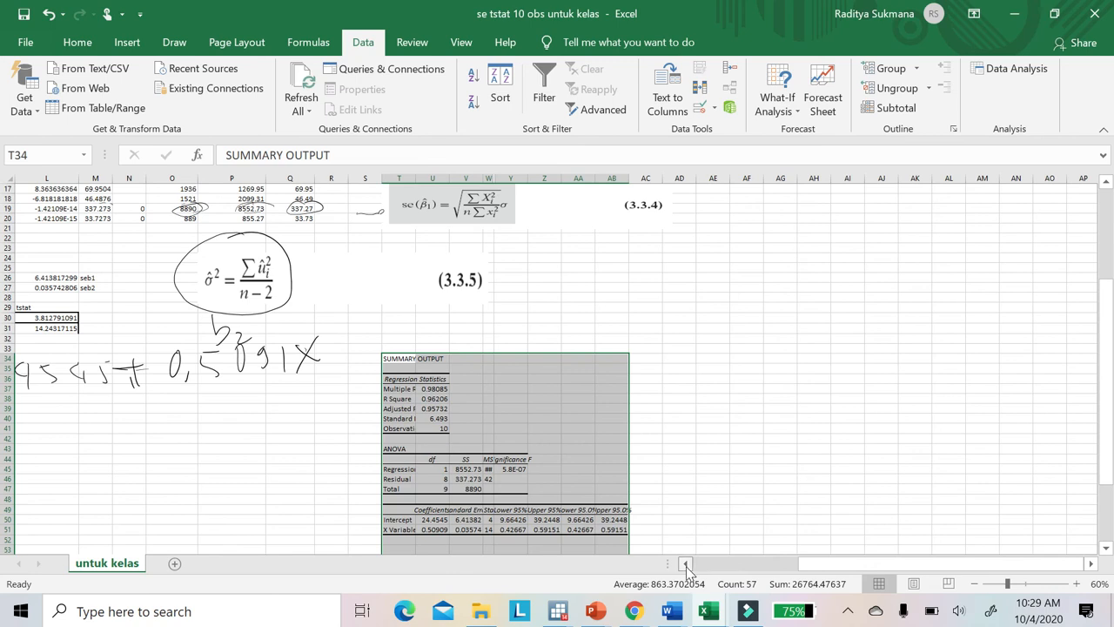
pyautogui.click(685, 564)
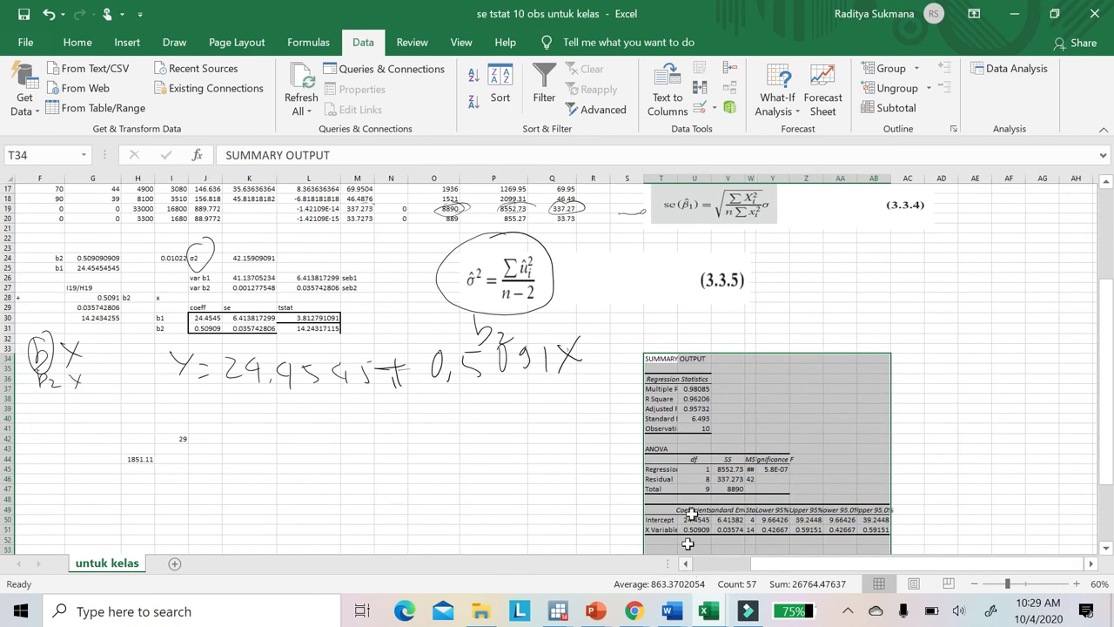
pyautogui.moveTo(756, 178); pyautogui.dragTo(818, 180)
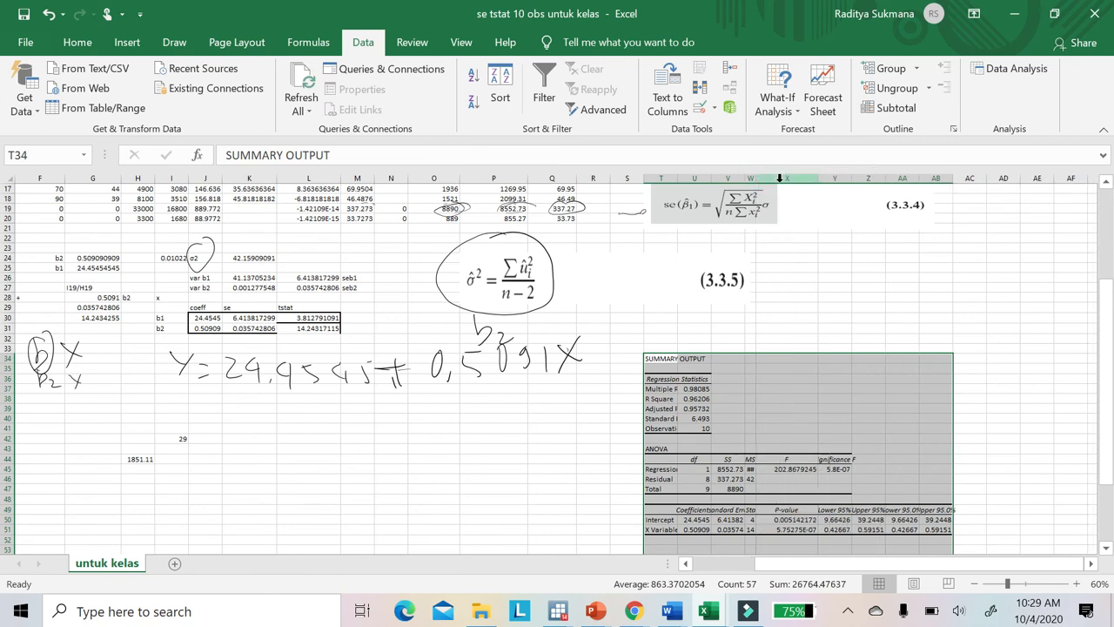
pyautogui.moveTo(756, 178); pyautogui.dragTo(811, 178)
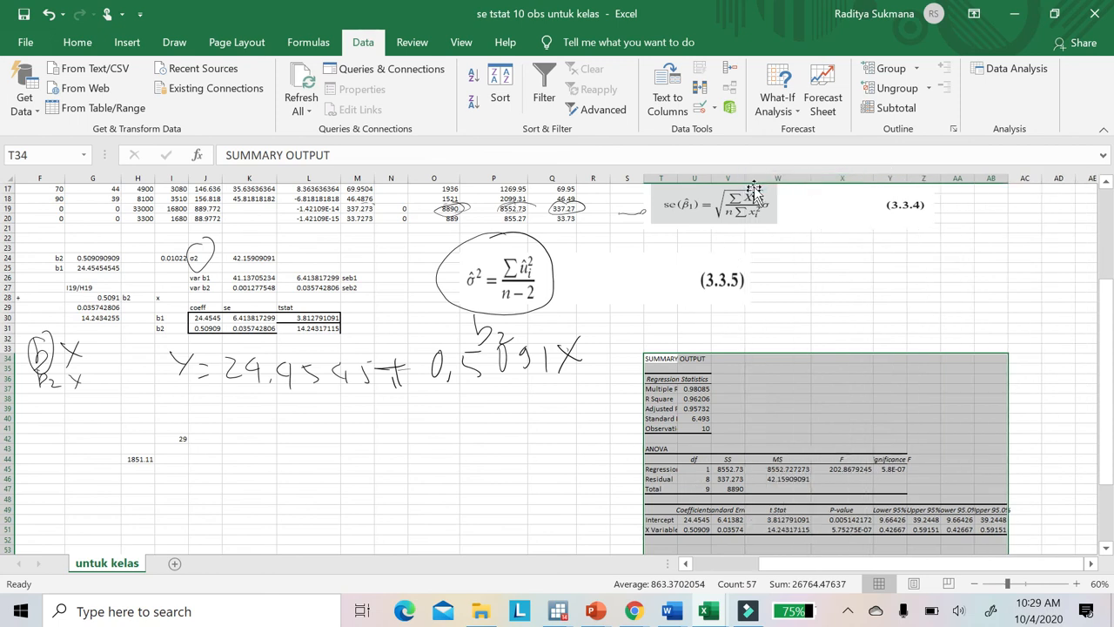
pyautogui.moveTo(746, 179); pyautogui.dragTo(799, 185)
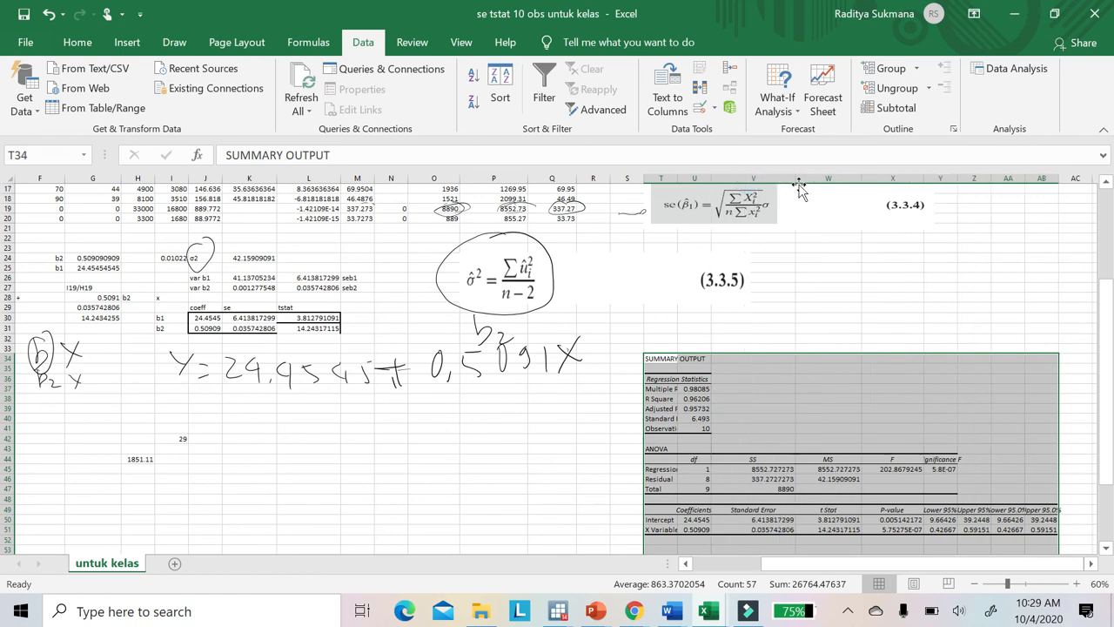
# Step: Select the regression output's coefficients, standard errors and t statistics in U50:W51 and compare them with the formula results in J30:L31
pyautogui.click(697, 521)
pyautogui.moveTo(697, 521); pyautogui.dragTo(832, 527)
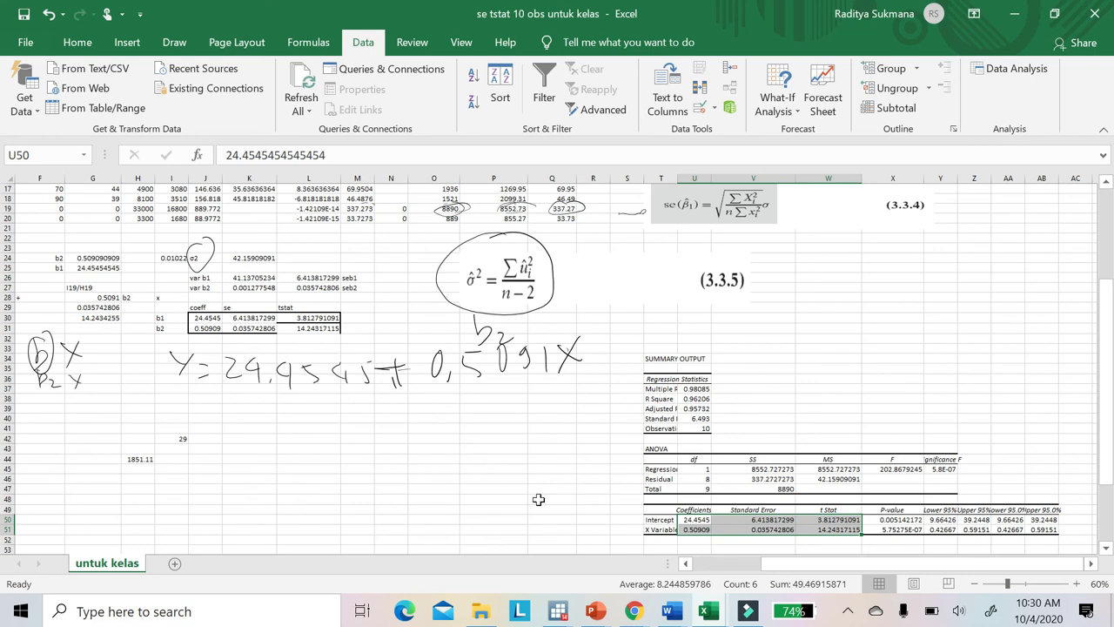
pyautogui.click(685, 563)
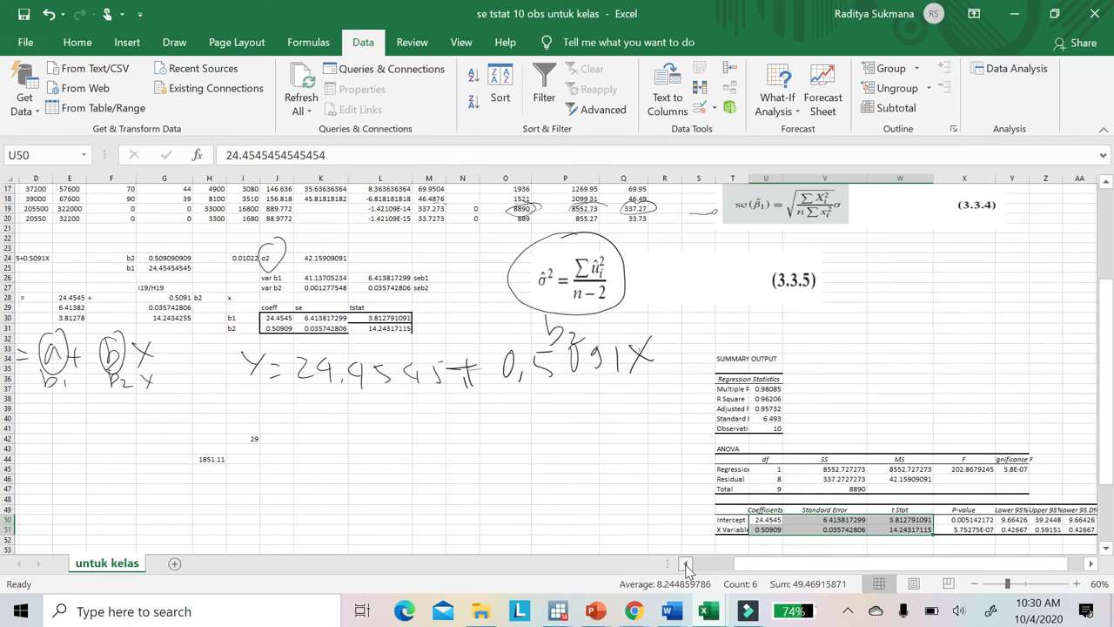
pyautogui.click(686, 564)
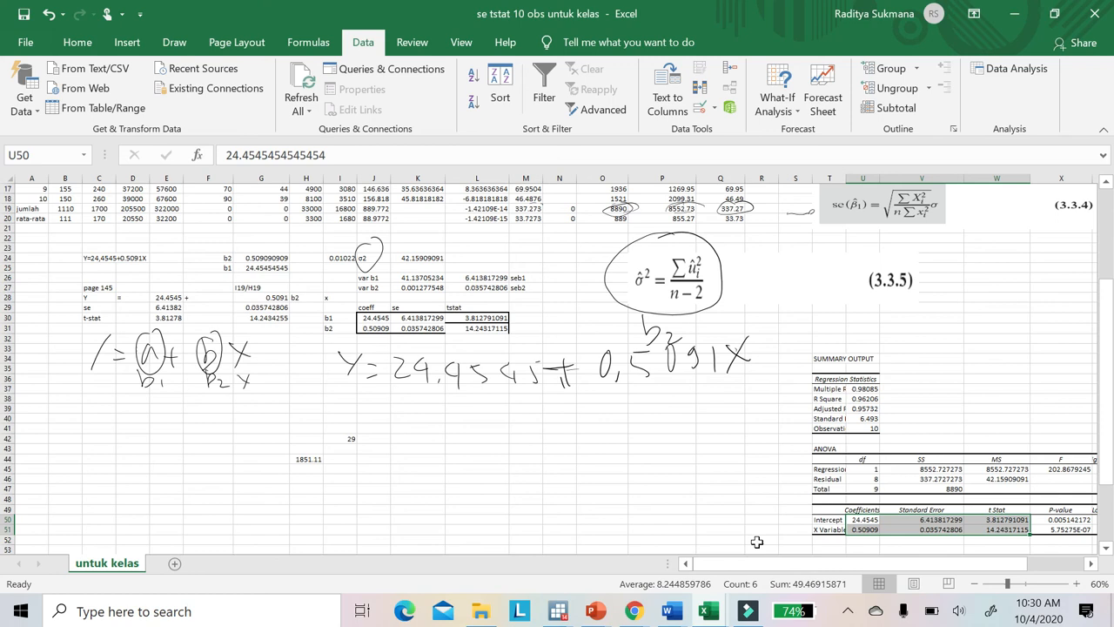
pyautogui.click(847, 611)
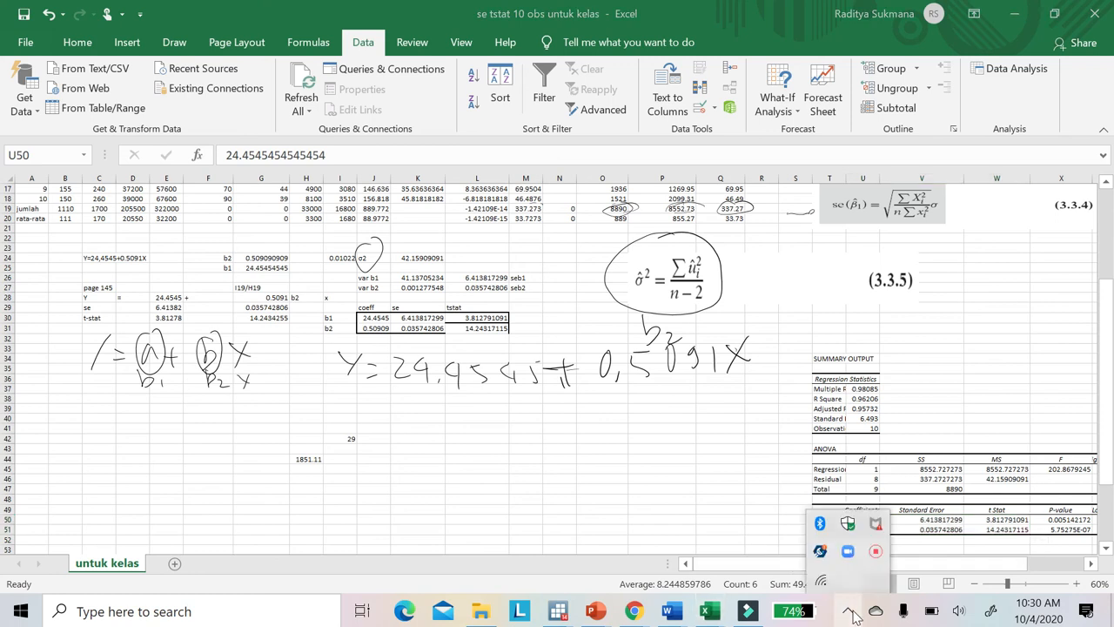
pyautogui.rightClick(875, 554)
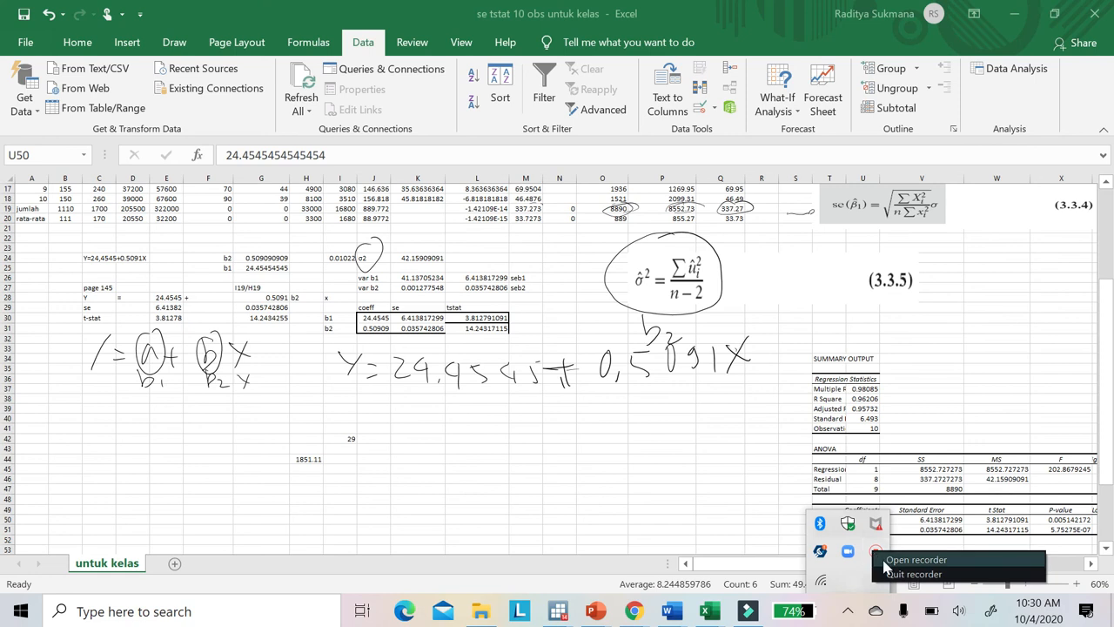